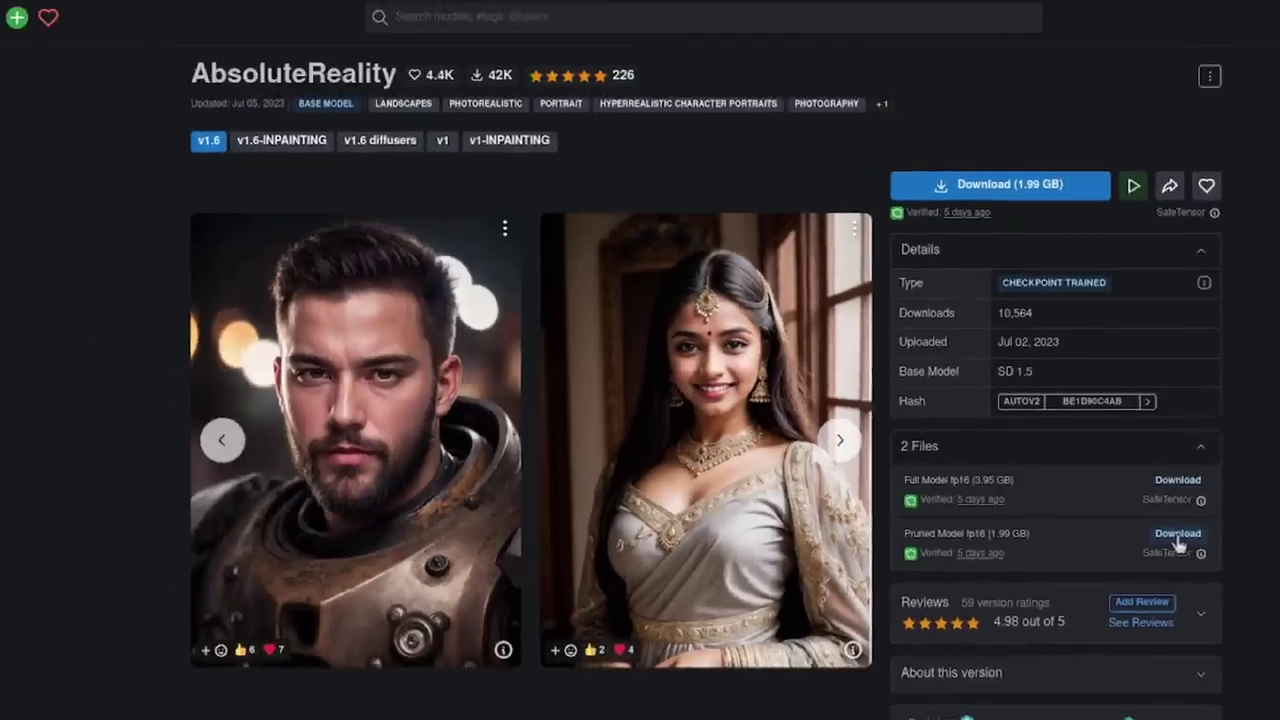
Read the AbsoluteReality model page's description down to its suggested generation settings
{"action": "key", "text": "alt+Tab"}
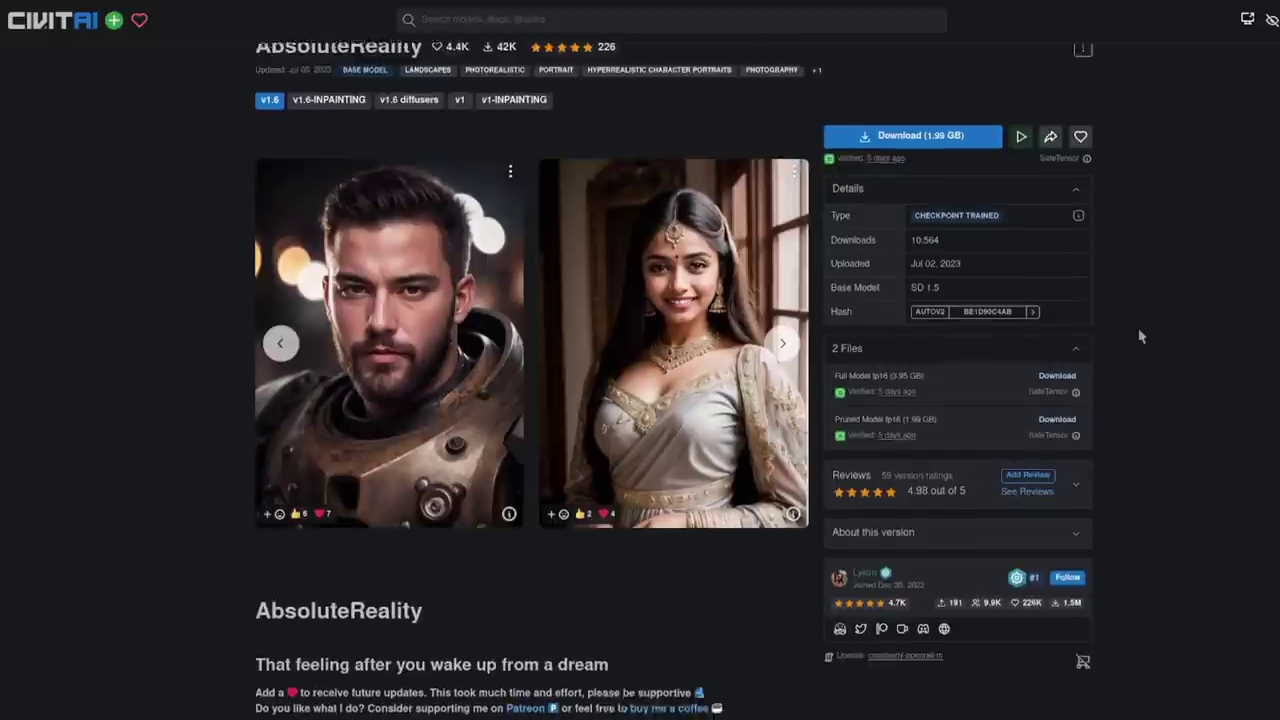
{"action": "scroll", "coordinate": [1140, 337], "scroll_direction": "down", "scroll_amount": 5}
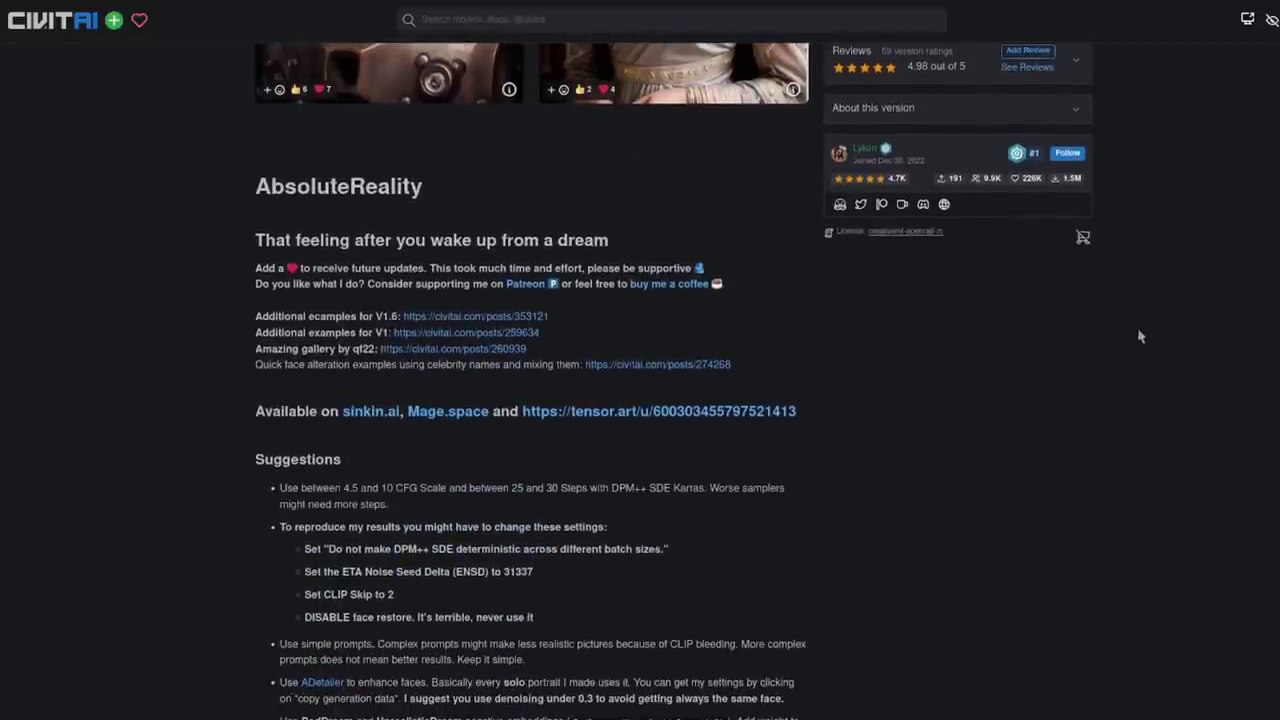
{"action": "scroll", "coordinate": [1140, 337], "scroll_direction": "down", "scroll_amount": 4}
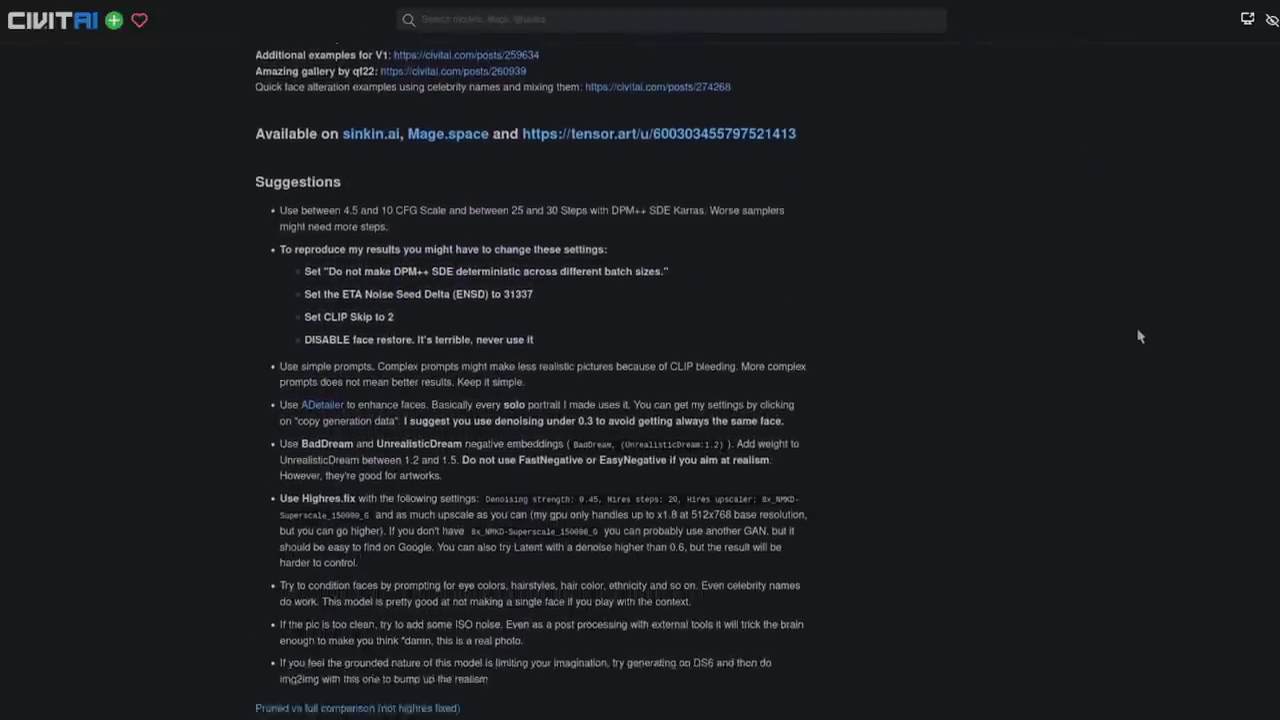
{"action": "scroll", "coordinate": [1140, 337], "scroll_direction": "down", "scroll_amount": 1}
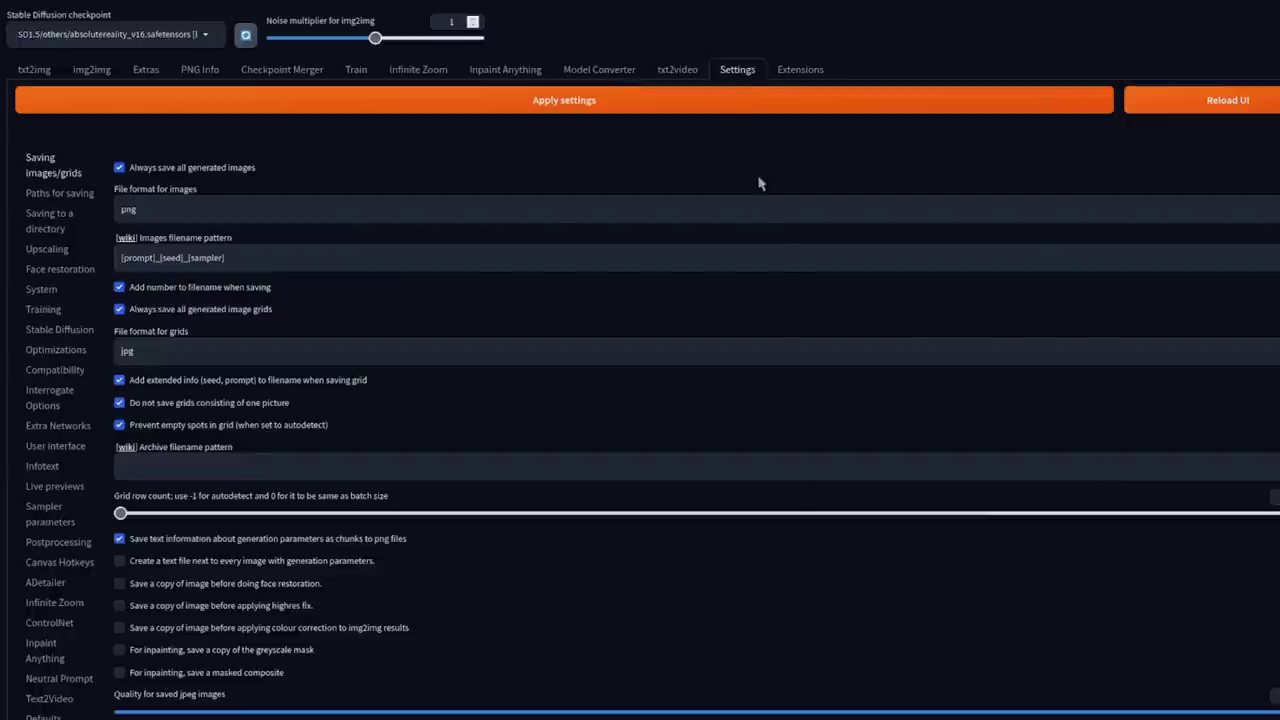
Search the web UI settings for the text "Do not make DPM++ SDE d" copied from the model page's suggestions
{"action": "scroll", "coordinate": [566, 205], "scroll_direction": "down", "scroll_amount": 3}
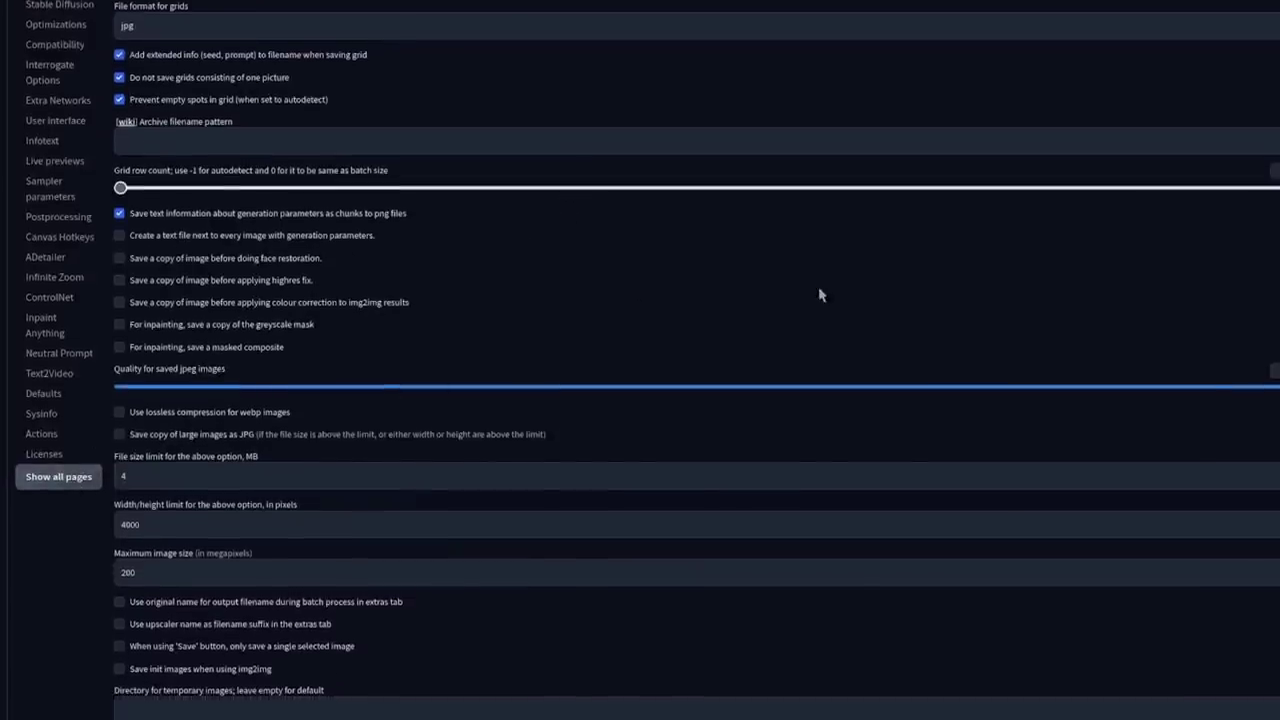
{"action": "scroll", "coordinate": [818, 290], "scroll_direction": "down", "scroll_amount": 1}
{"action": "key", "text": "ctrl+f"}
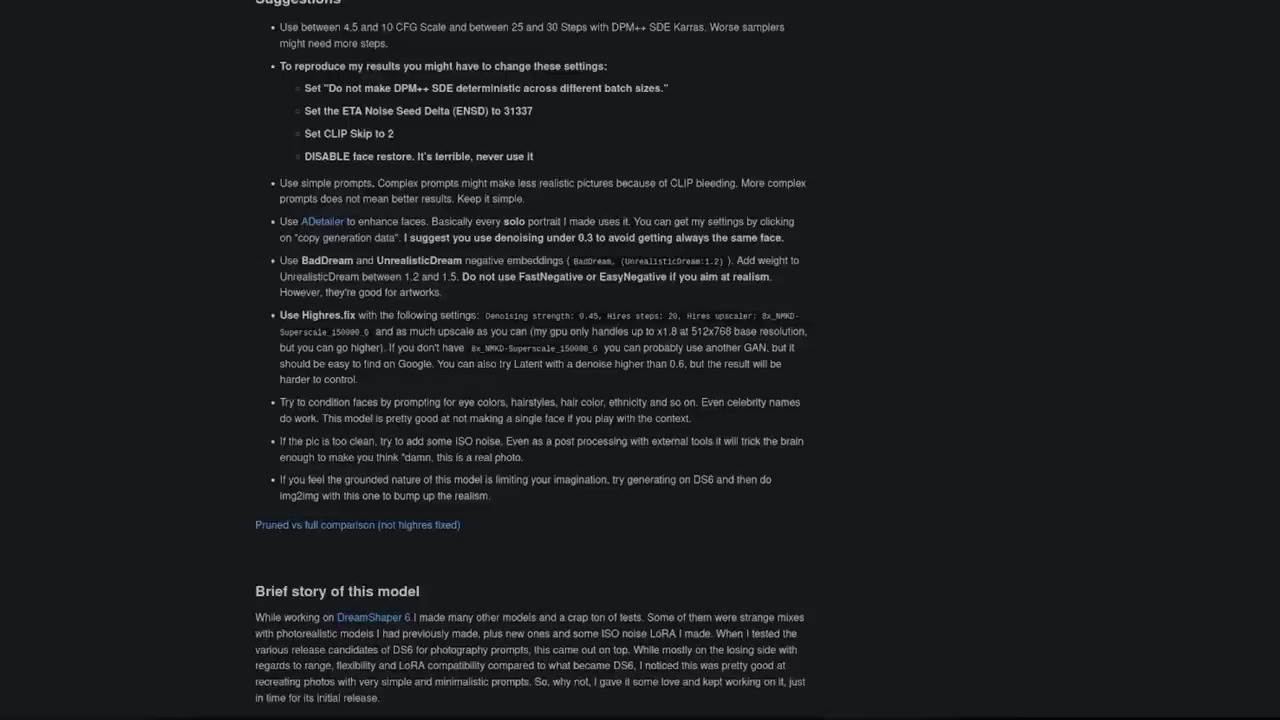
{"action": "left_click_drag", "start_coordinate": [328, 88], "coordinate": [464, 89]}
{"action": "key", "text": "ctrl+c"}
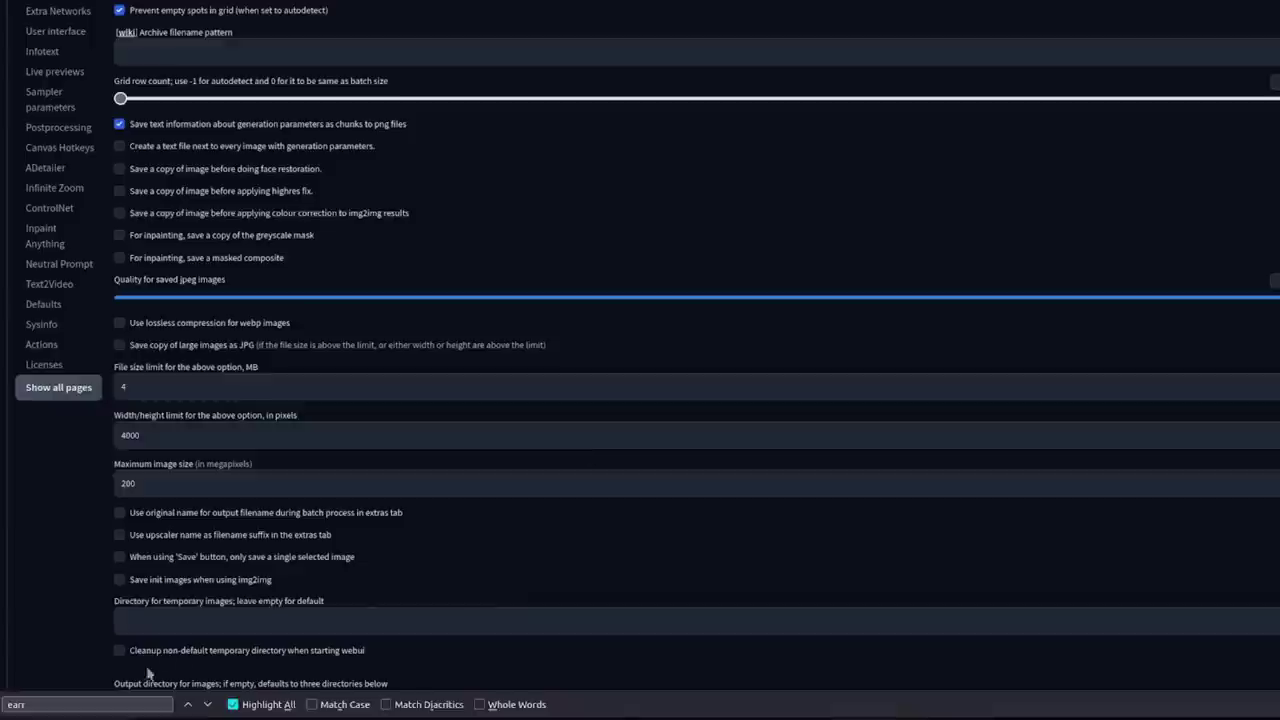
{"action": "double_click", "coordinate": [132, 704]}
{"action": "key", "text": "ctrl+v"}
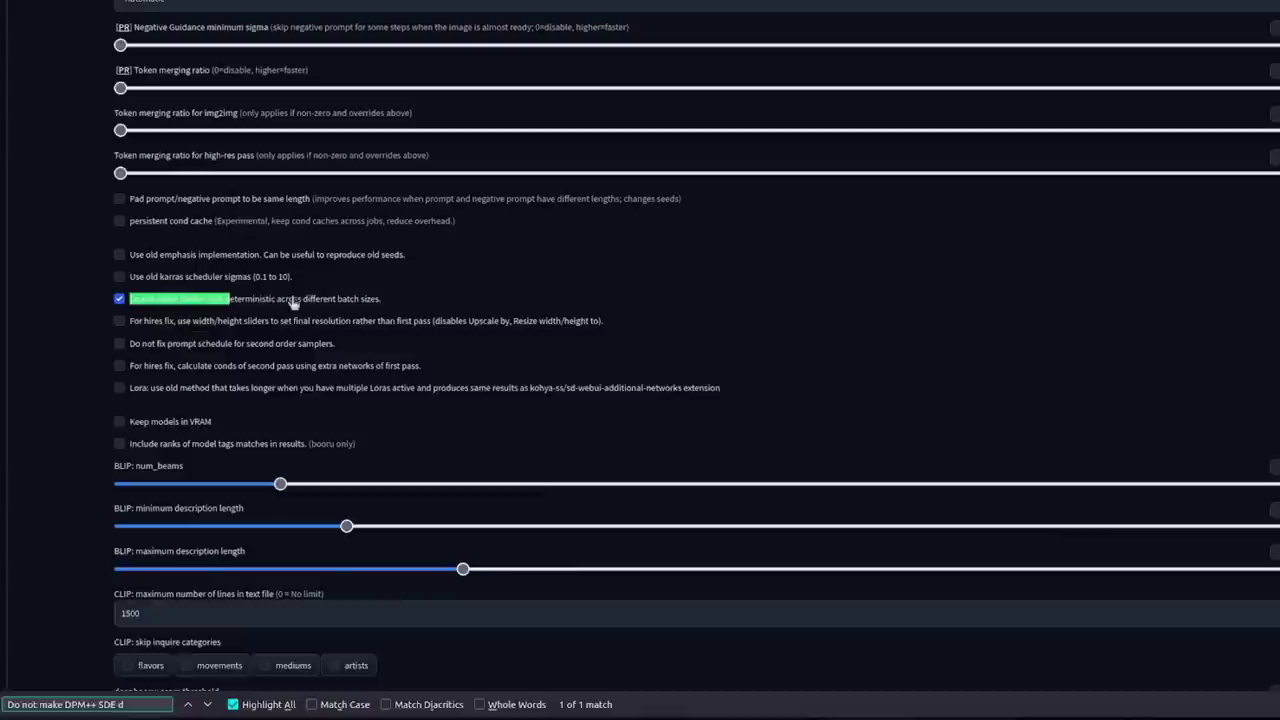
Search the settings for "eta" and step through the matches to the Eta noise seed delta option
{"action": "left_click_drag", "start_coordinate": [140, 705], "coordinate": [8, 704]}
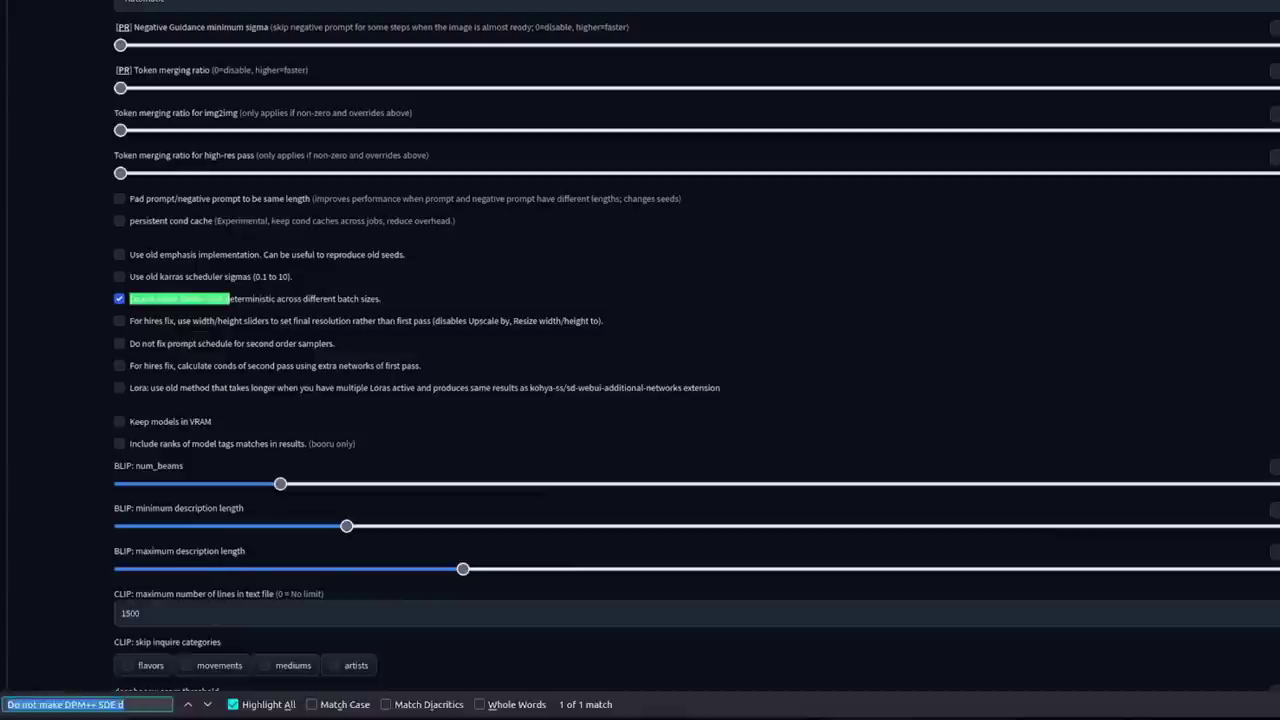
{"action": "key", "text": "BackSpace"}
{"action": "type", "text": "eta"}
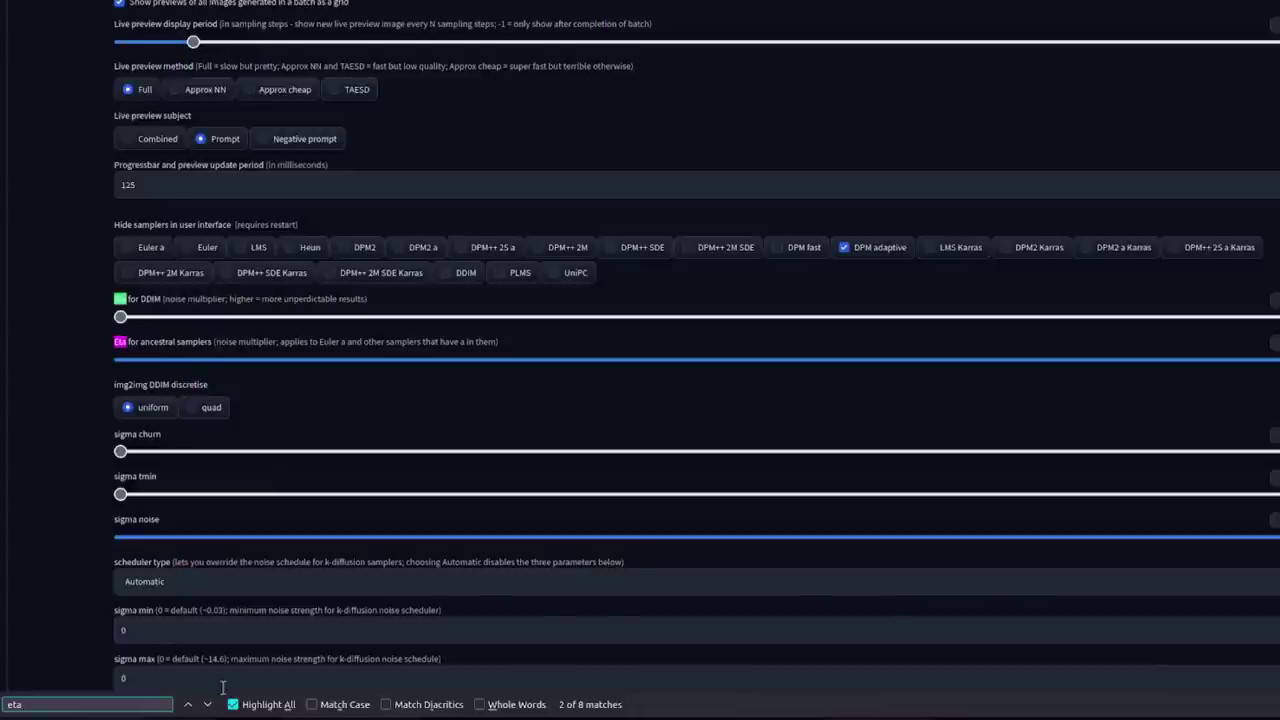
{"action": "left_click", "coordinate": [207, 704]}
{"action": "left_click", "coordinate": [207, 704]}
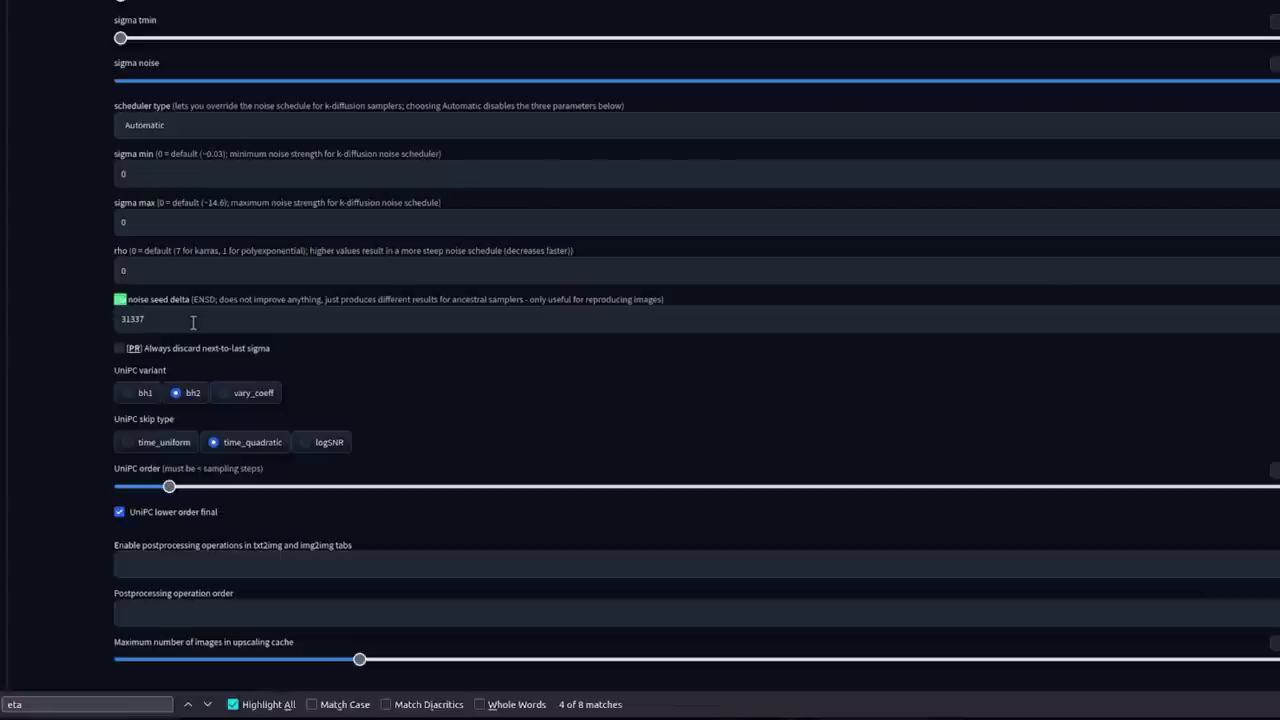
Search the settings for "clip skip"
{"action": "double_click", "coordinate": [36, 704]}
{"action": "type", "text": "clip"}
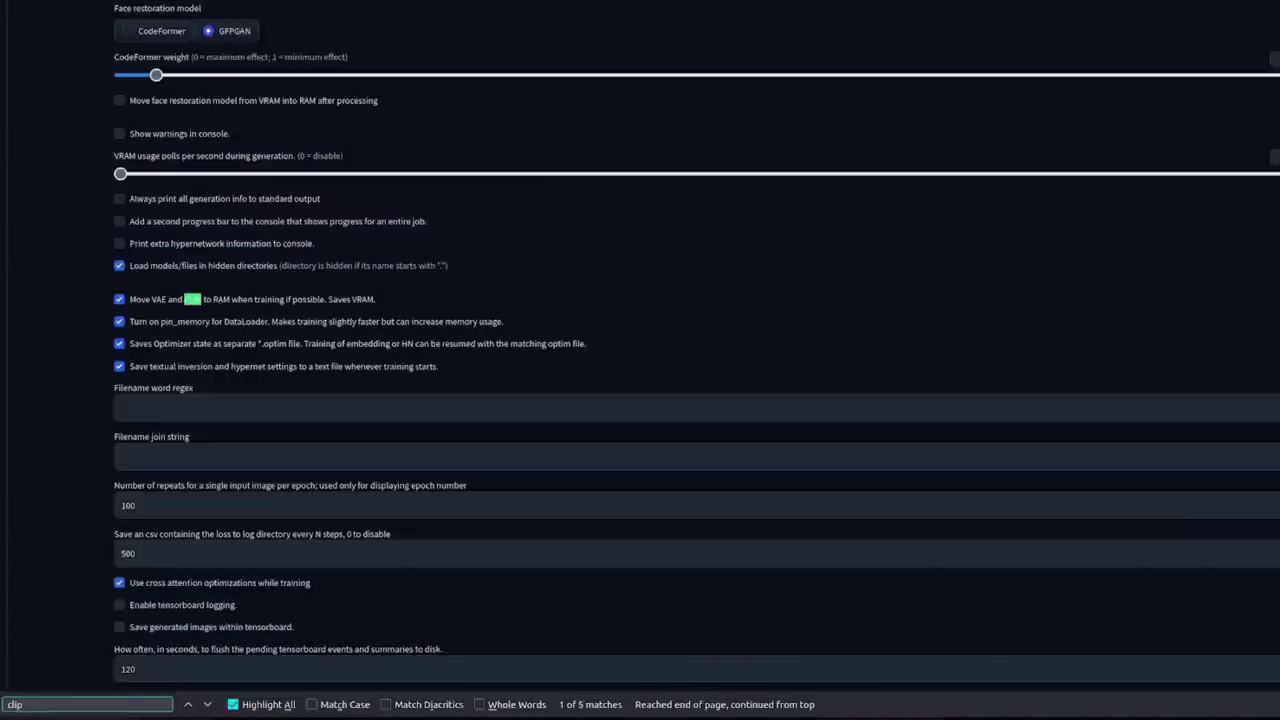
{"action": "type", "text": " skip"}
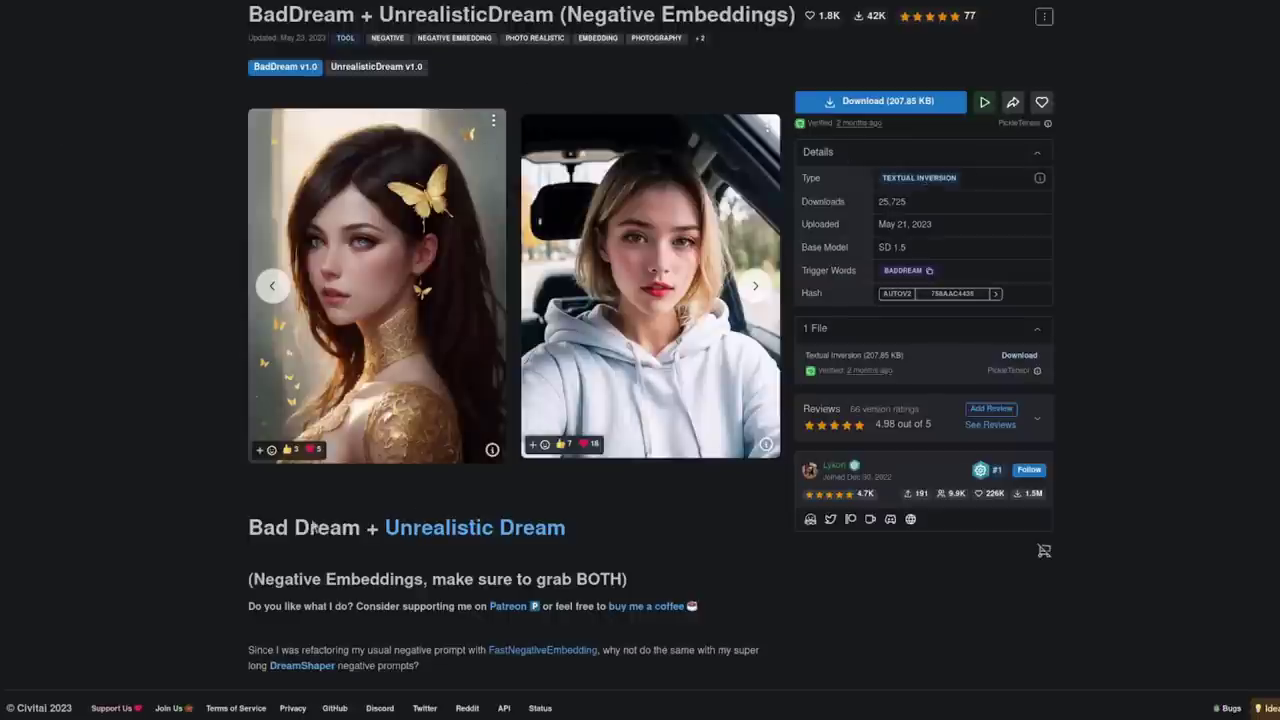
View the UnrealisticDream v1.0 embedding version, and switch to the file manager to show the embeddings folder
{"action": "left_click", "coordinate": [376, 66]}
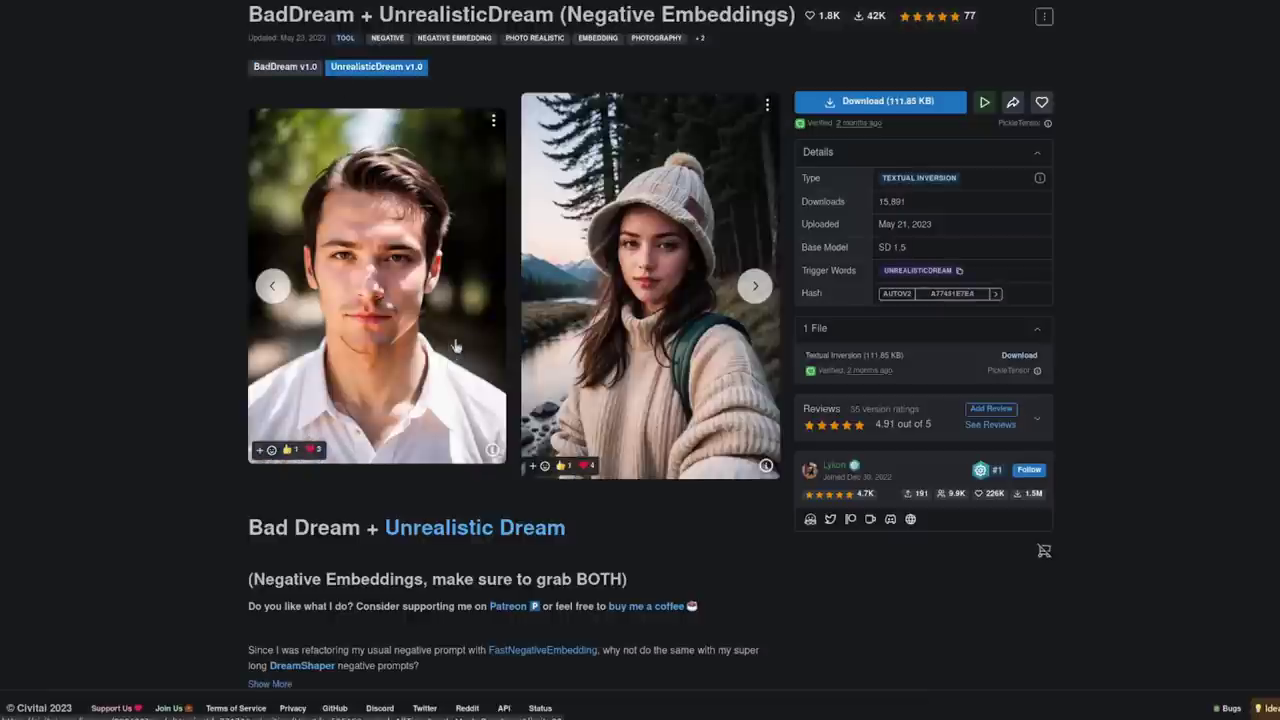
{"action": "key", "text": "alt+Tab"}
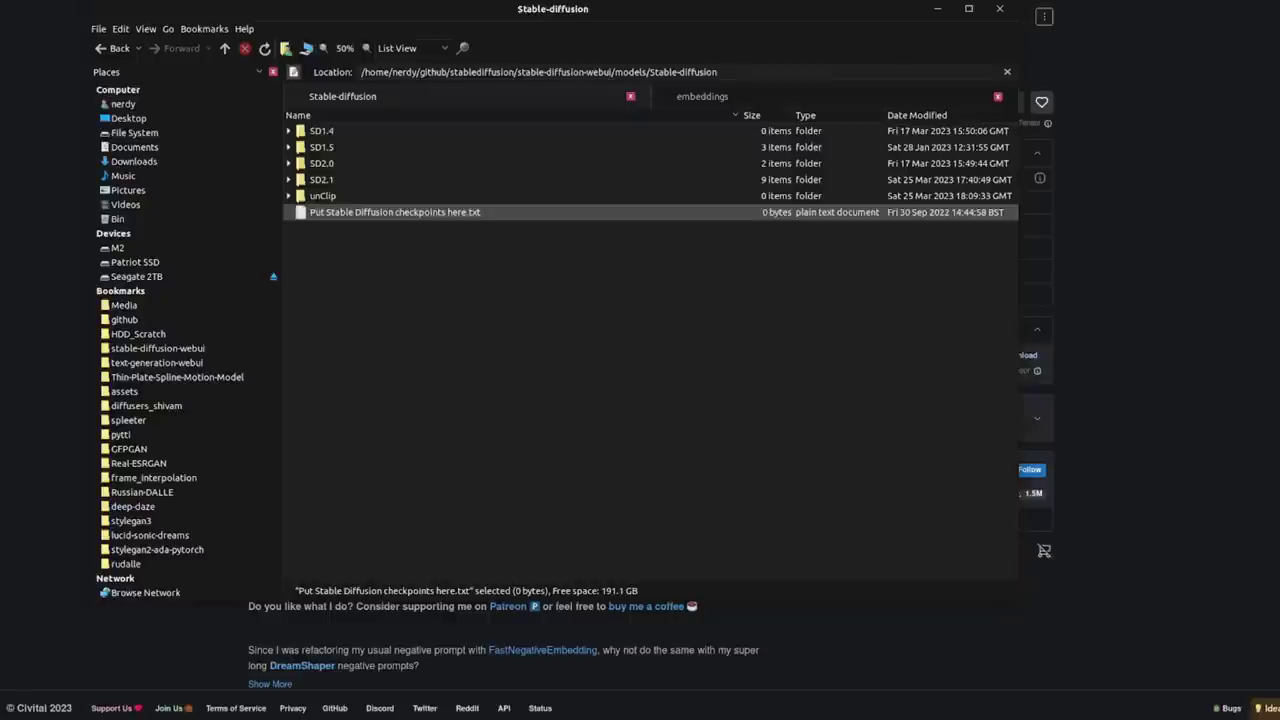
{"action": "left_click", "coordinate": [706, 96]}
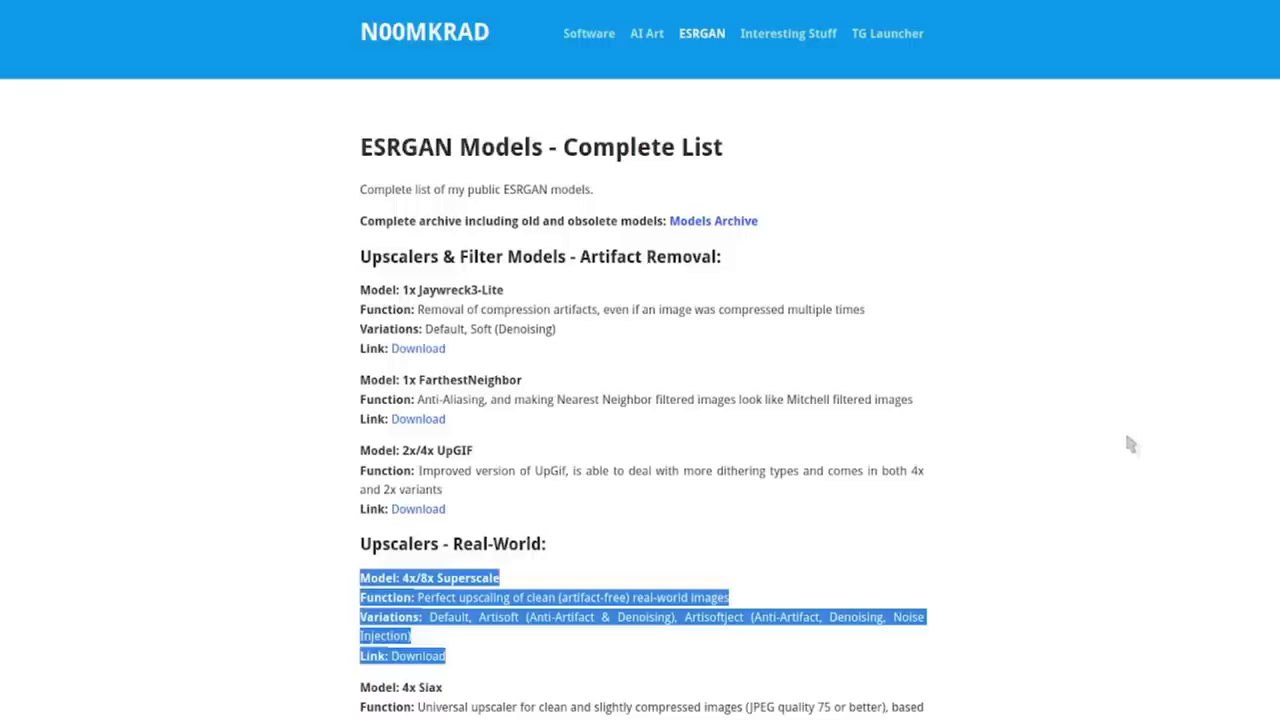
Look over the ESRGAN models list and open the model page's pruned vs full comparison
{"action": "scroll", "coordinate": [1094, 300], "scroll_direction": "down", "scroll_amount": 2}
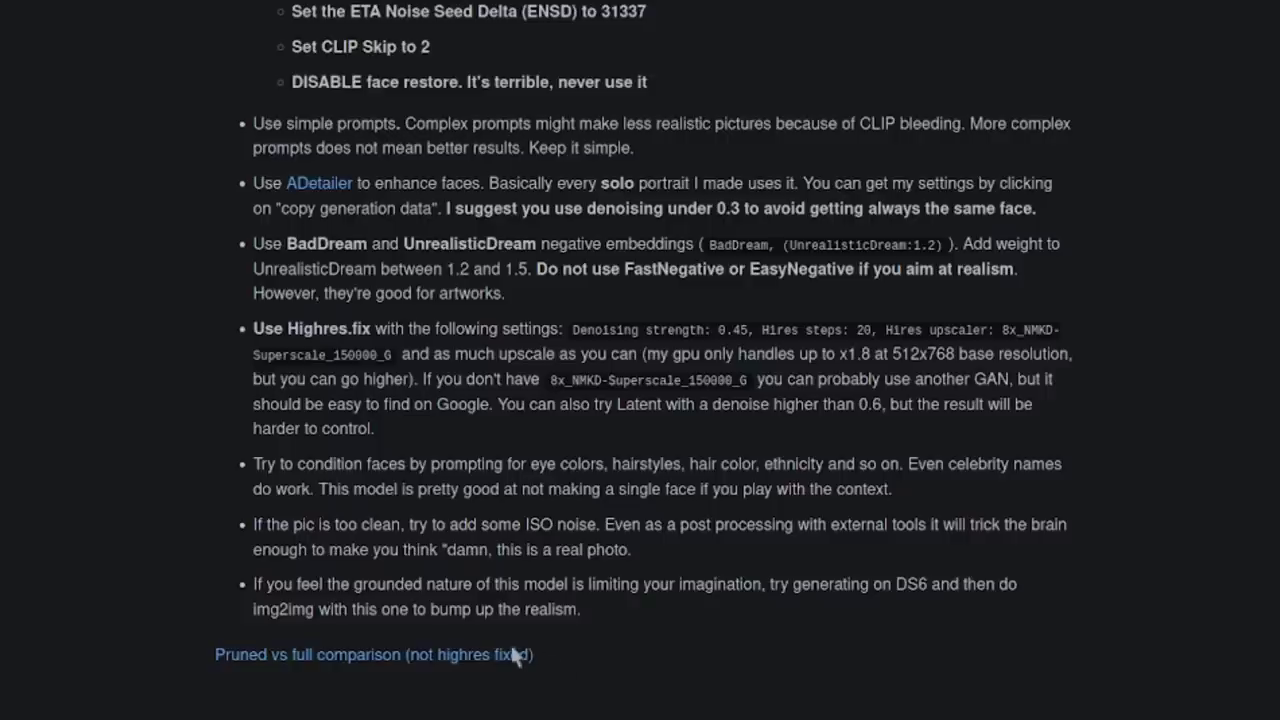
{"action": "left_click", "coordinate": [465, 657]}
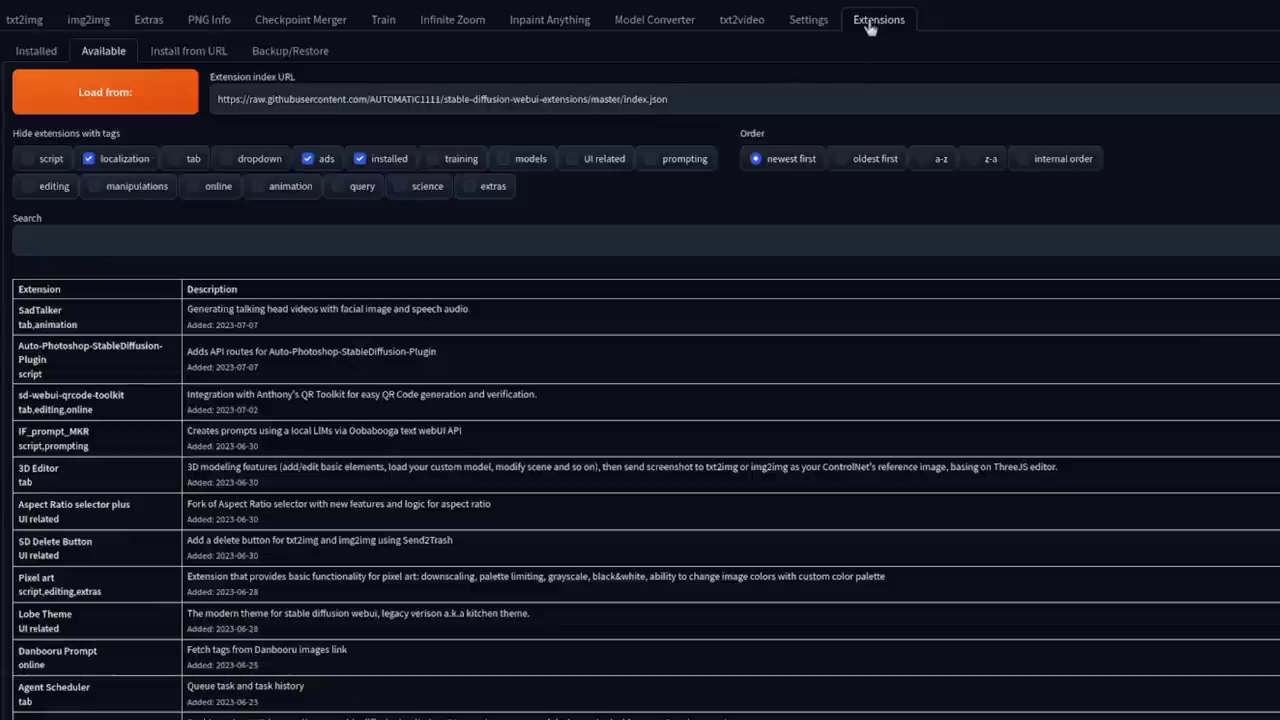
Load the available extensions from the index, and view the URL install form and the installed extensions
{"action": "left_click", "coordinate": [136, 93]}
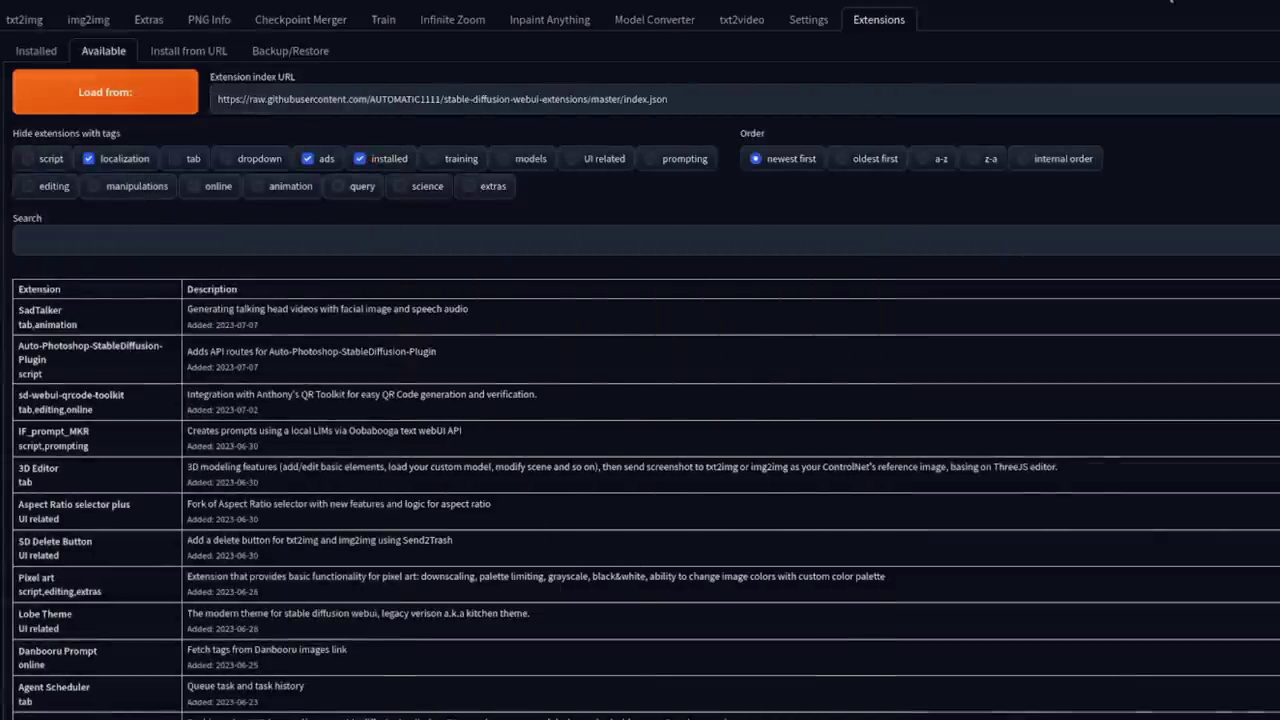
{"action": "left_click", "coordinate": [189, 52]}
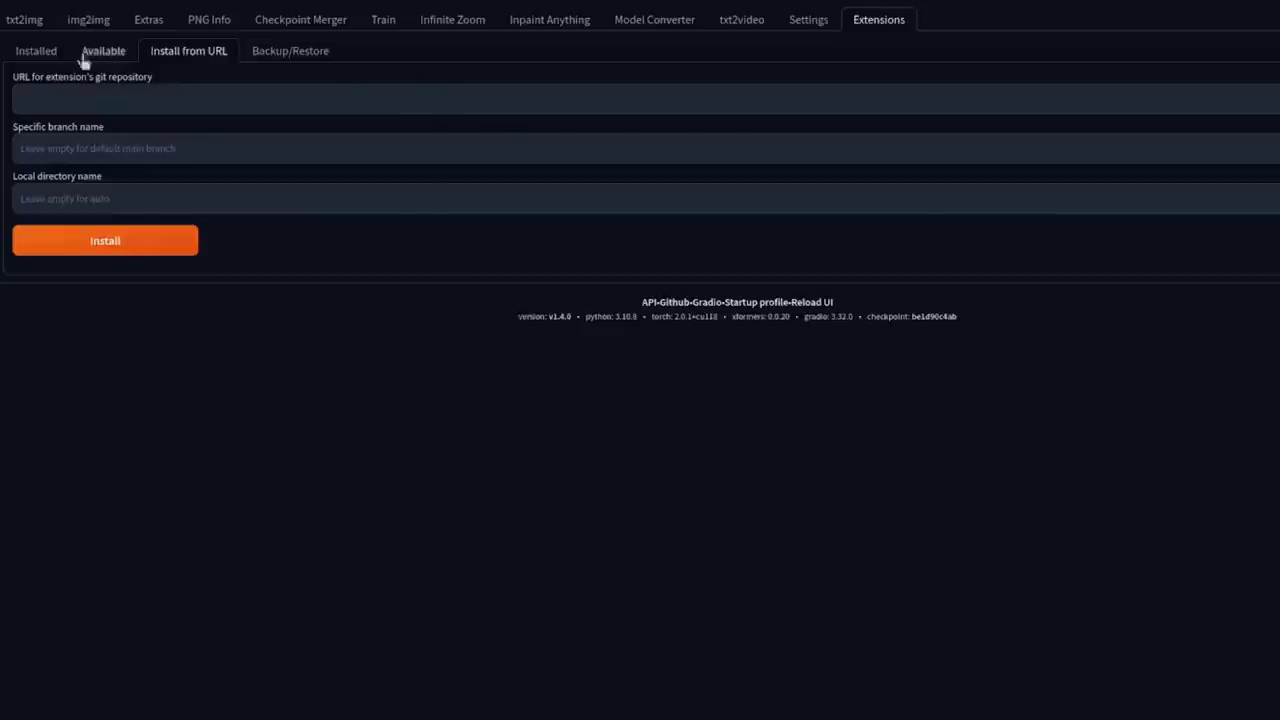
{"action": "left_click", "coordinate": [38, 52]}
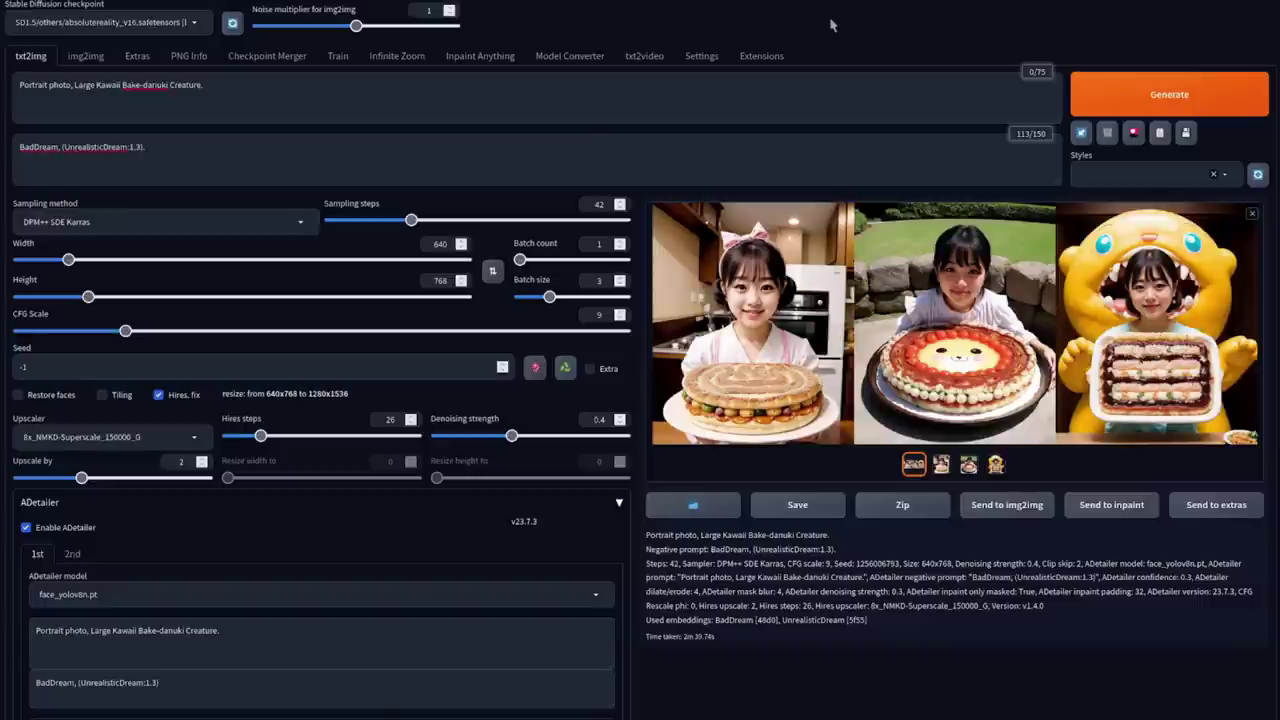
Enlarge the generated grid of the three cake pictures in txt2img
{"action": "left_click", "coordinate": [751, 322]}
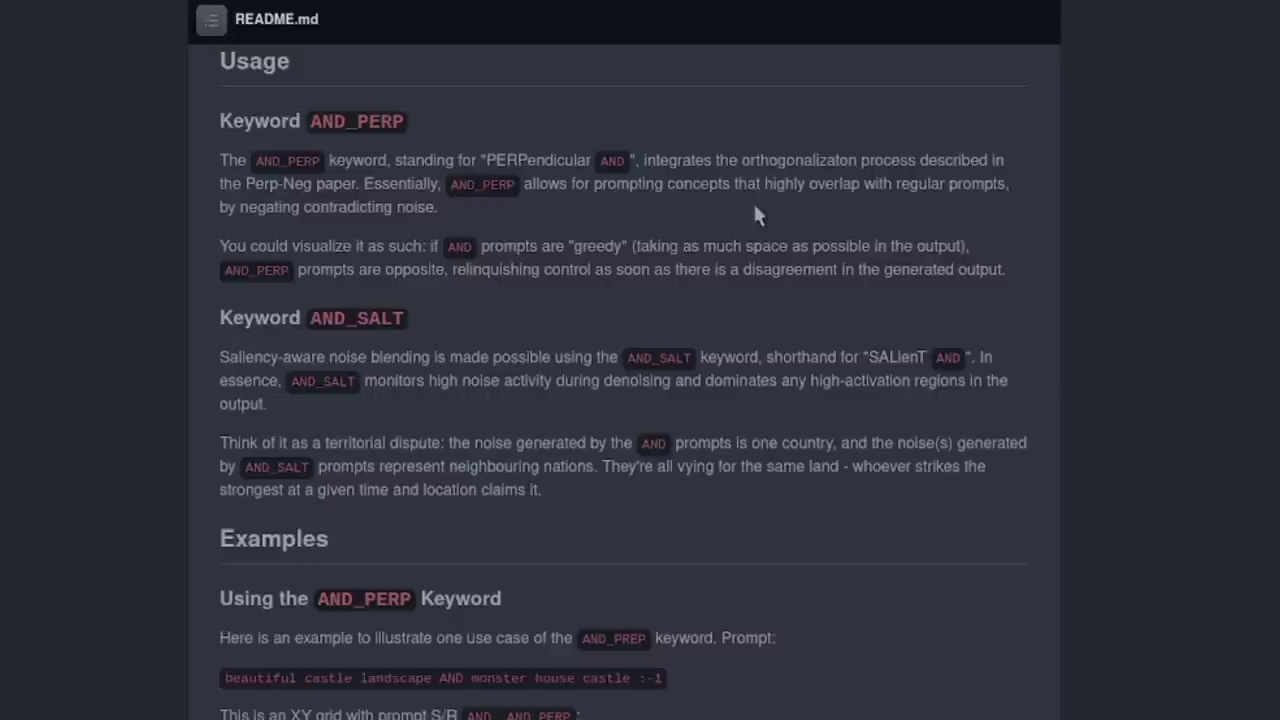
Read the README's AND_PERP and AND_SALT examples, key observations and the section on nesting prompts
{"action": "scroll", "coordinate": [755, 213], "scroll_direction": "down", "scroll_amount": 5}
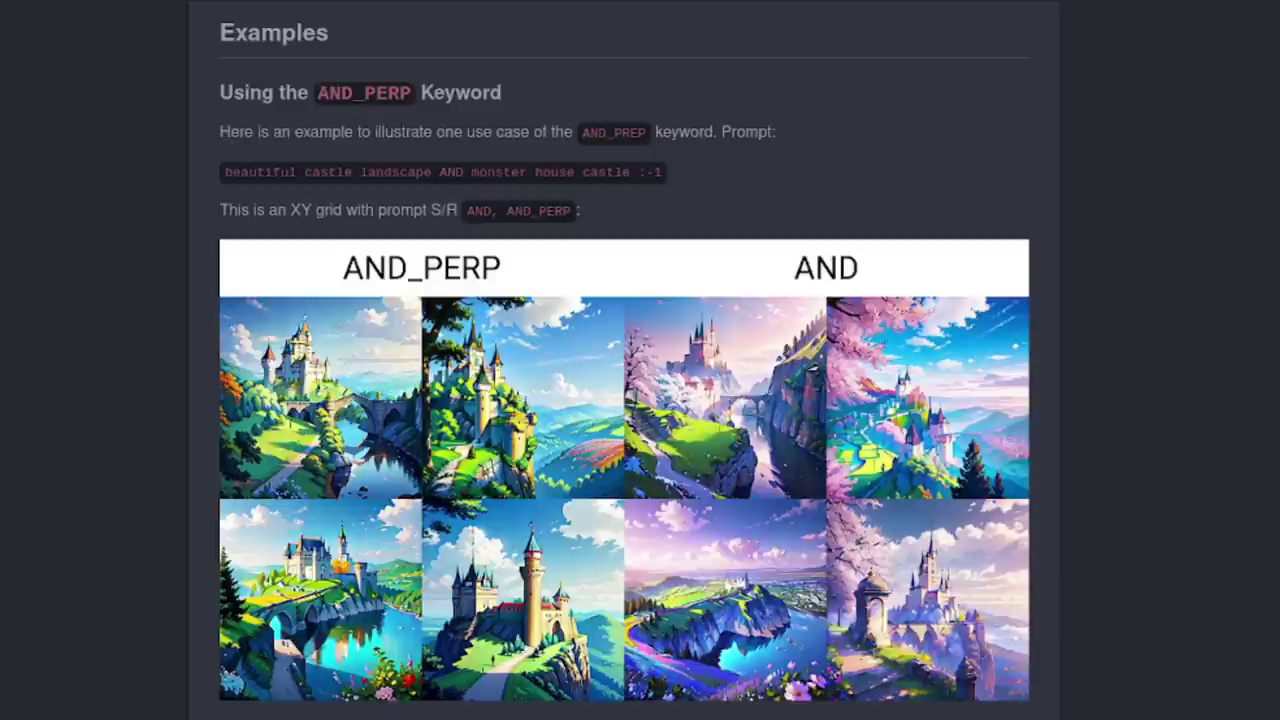
{"action": "scroll", "coordinate": [624, 400], "scroll_direction": "down", "scroll_amount": 16}
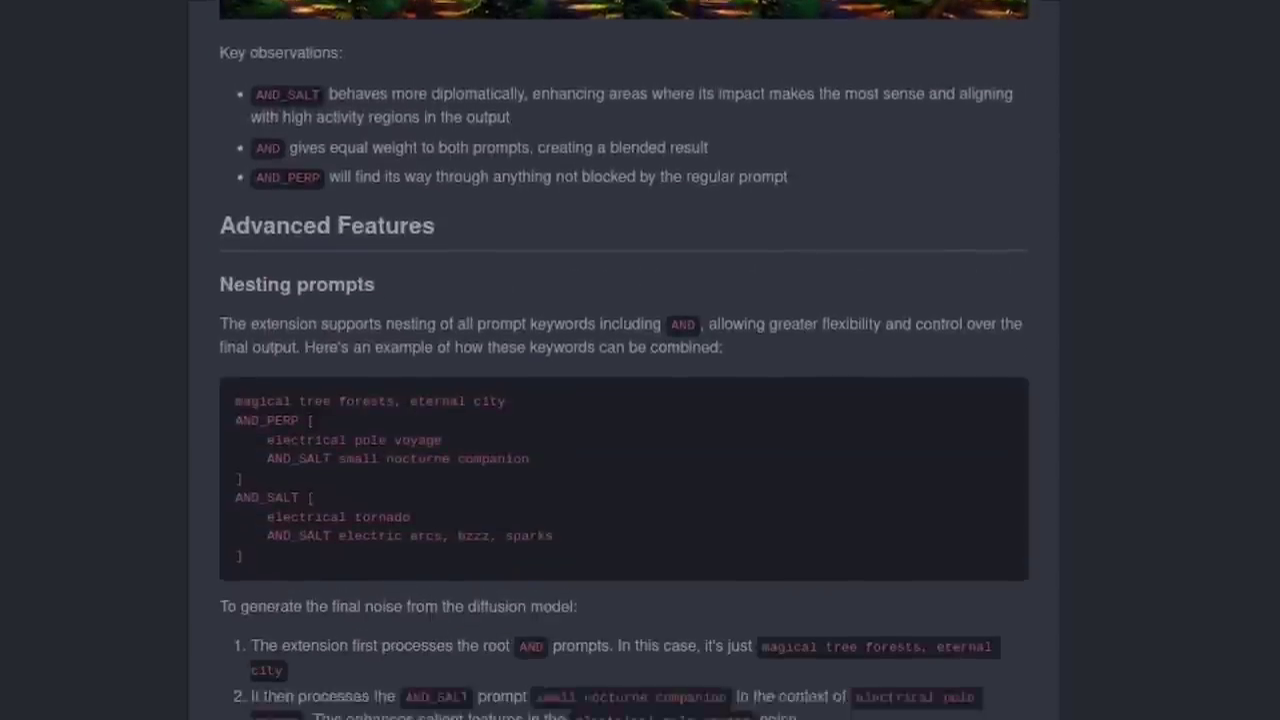
{"action": "scroll", "coordinate": [1166, 217], "scroll_direction": "down", "scroll_amount": 2}
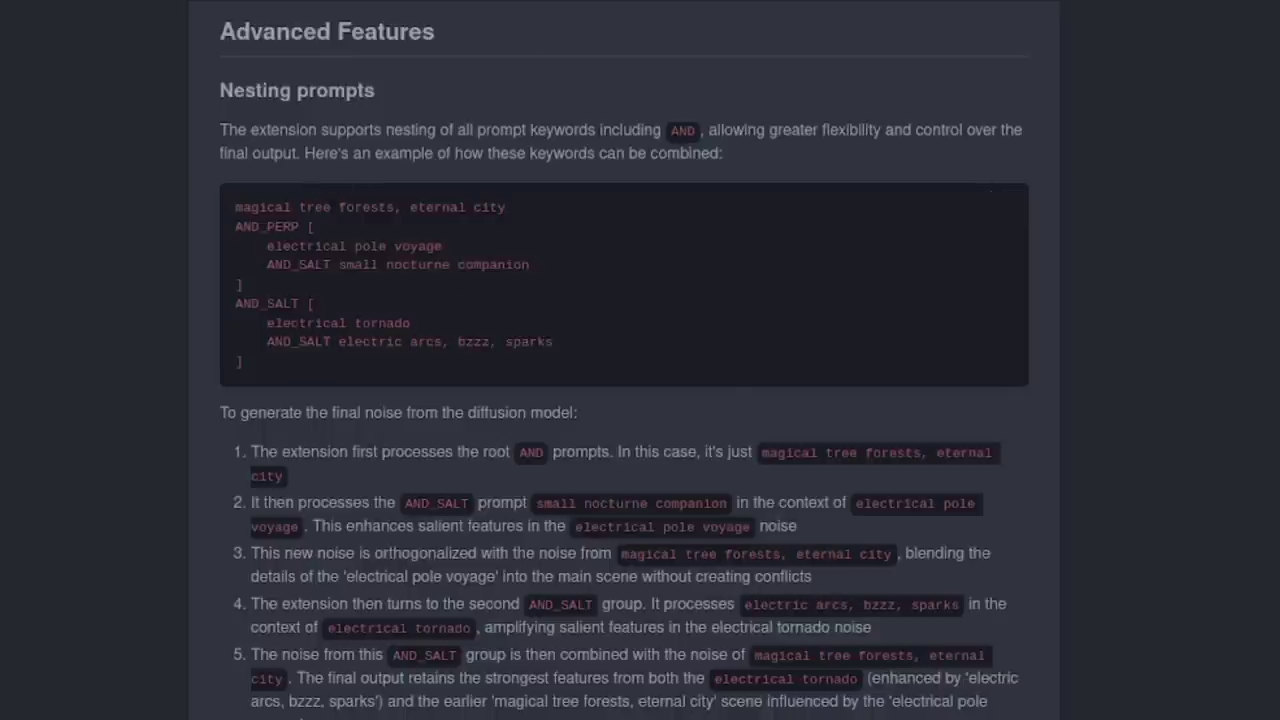
{"action": "scroll", "coordinate": [624, 360], "scroll_direction": "up", "scroll_amount": 13}
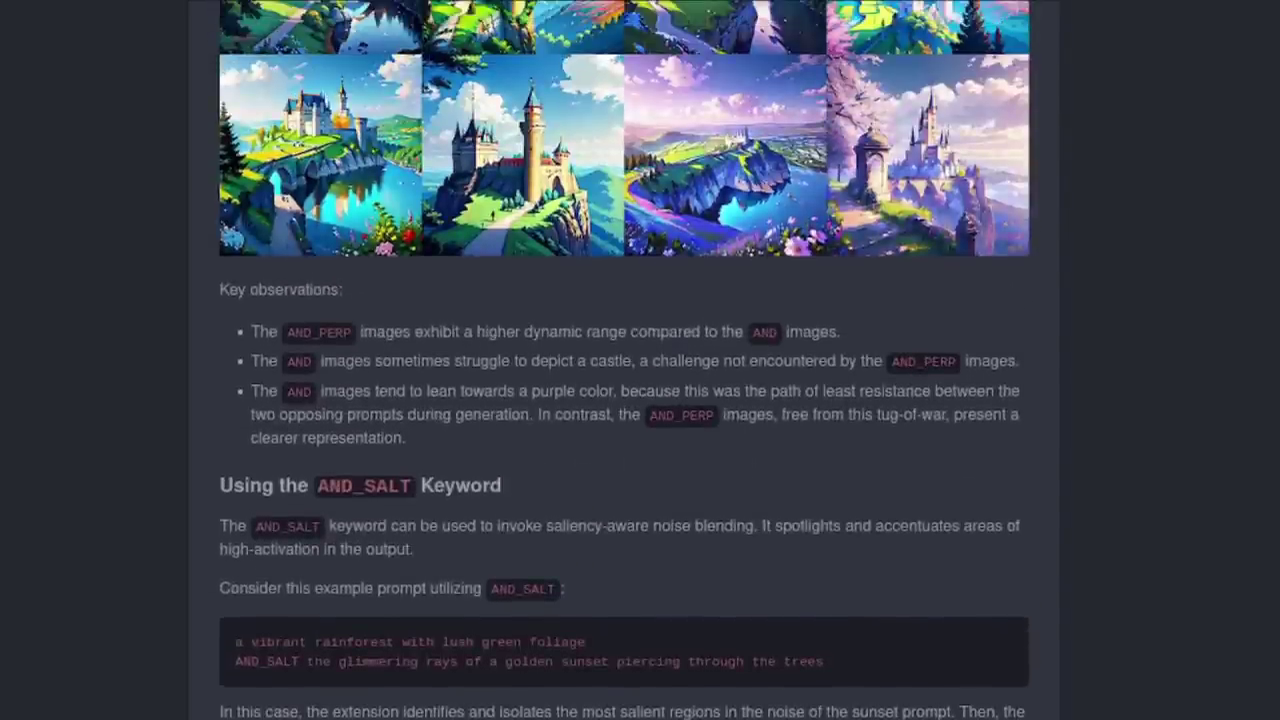
{"action": "scroll", "coordinate": [624, 360], "scroll_direction": "up", "scroll_amount": 10}
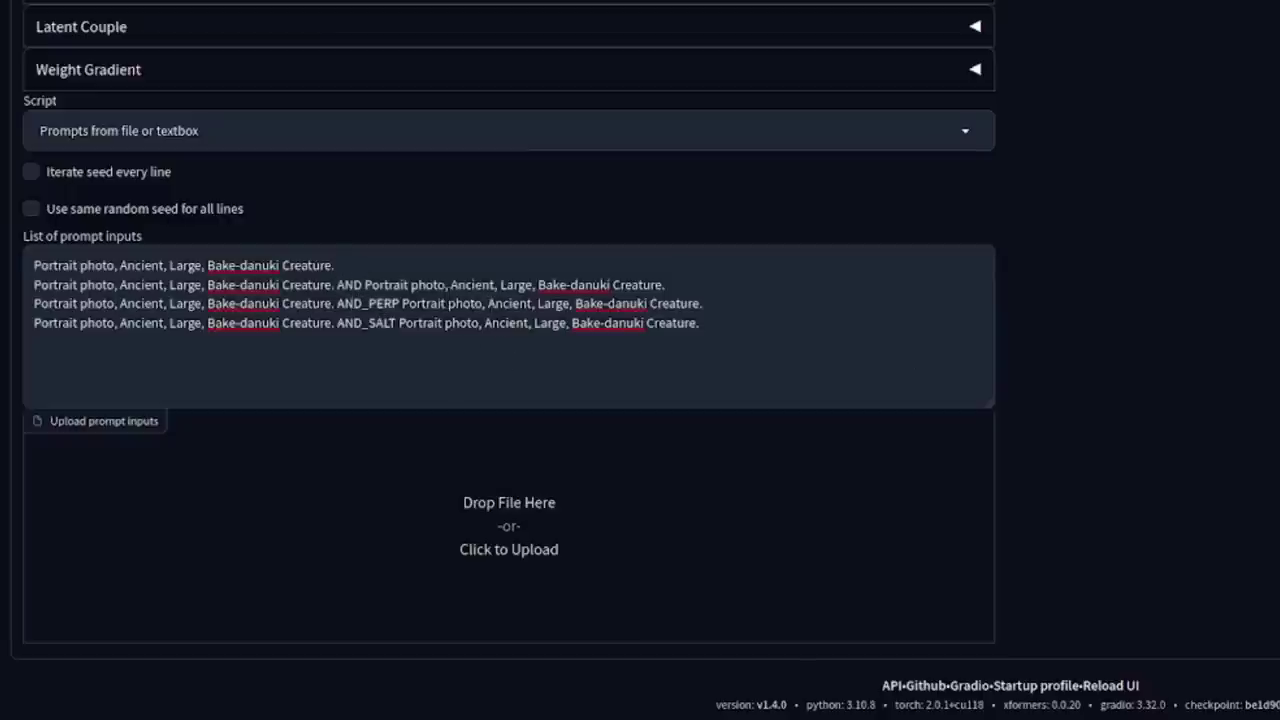
Go over the prompt list in the txt2img script, and highlight the ":-1" weight in the README's castle example prompt
{"action": "scroll", "coordinate": [508, 360], "scroll_direction": "up", "scroll_amount": 15}
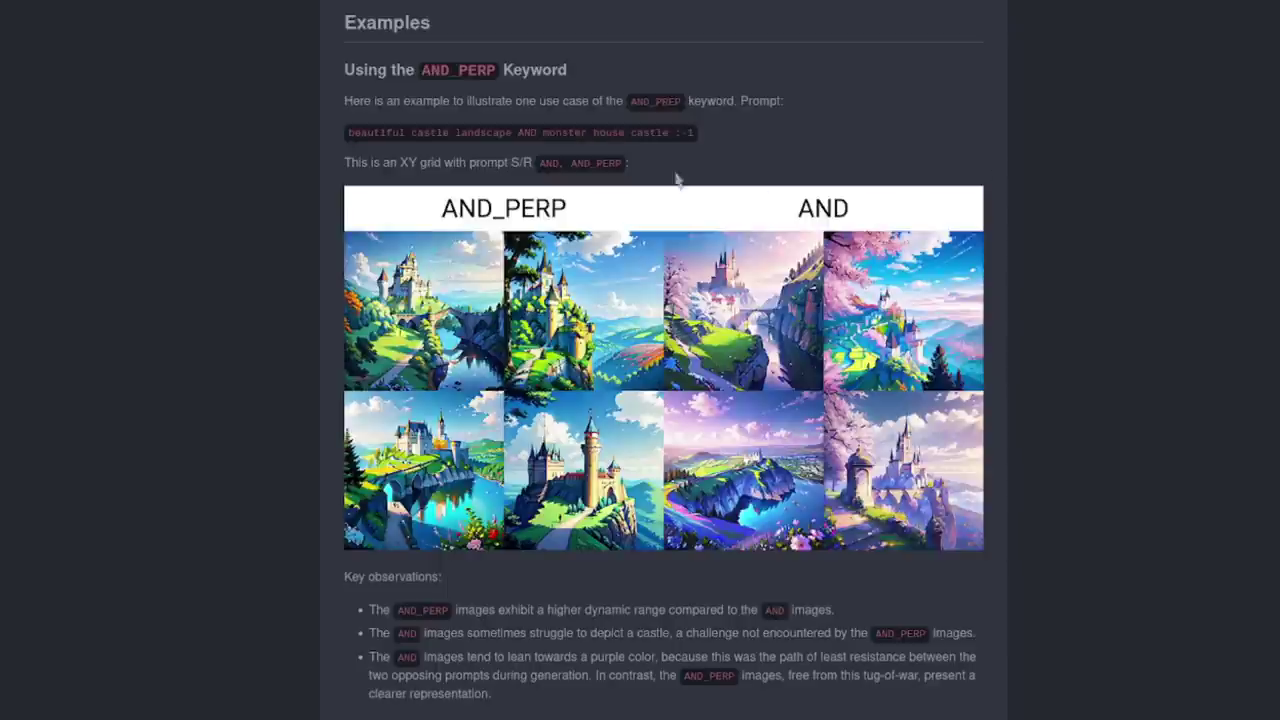
{"action": "left_click_drag", "start_coordinate": [681, 133], "coordinate": [703, 137]}
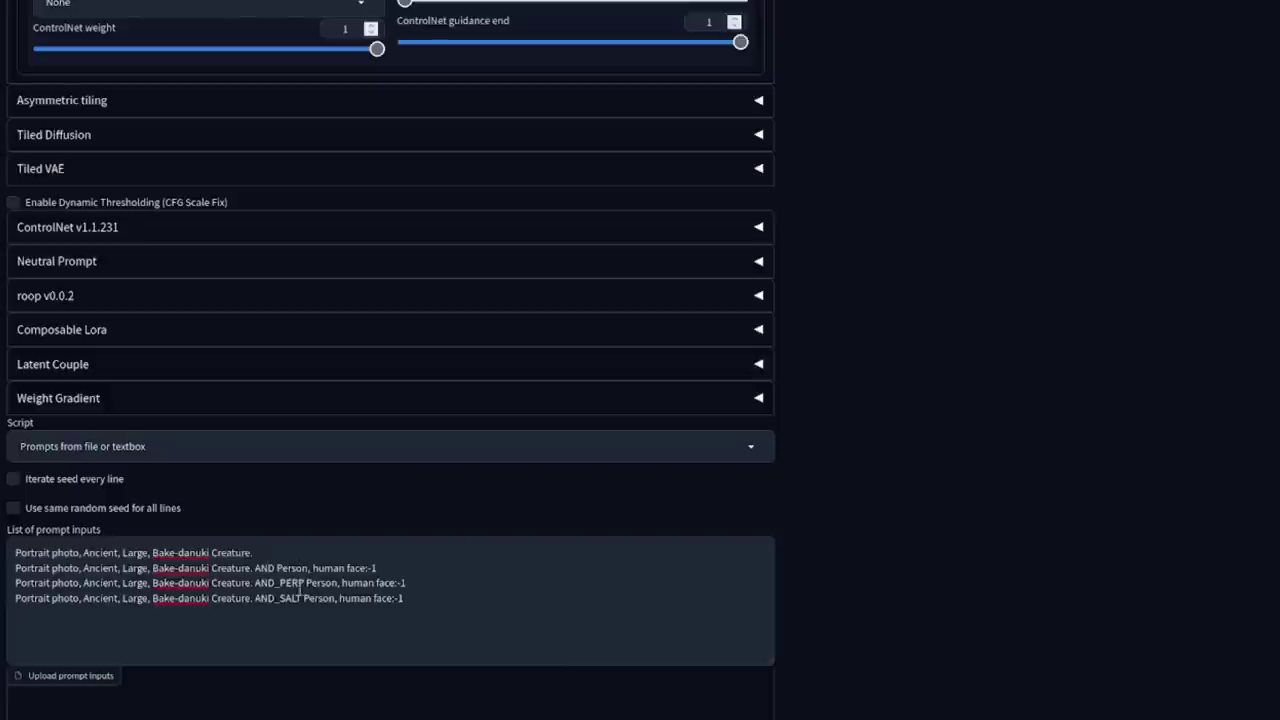
Inspect the images generated from the prompt list one after another at full size, starting with the framed portrait
{"action": "scroll", "coordinate": [1114, 700], "scroll_direction": "up", "scroll_amount": 10}
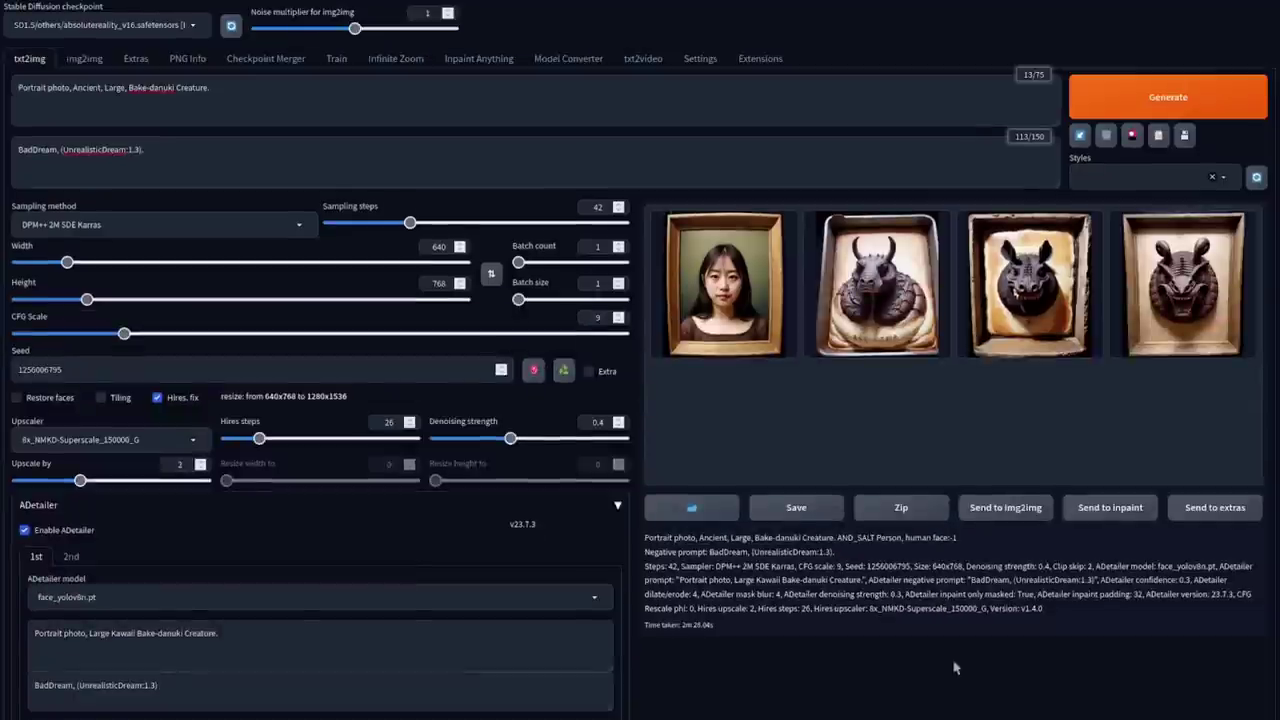
{"action": "left_click", "coordinate": [732, 273]}
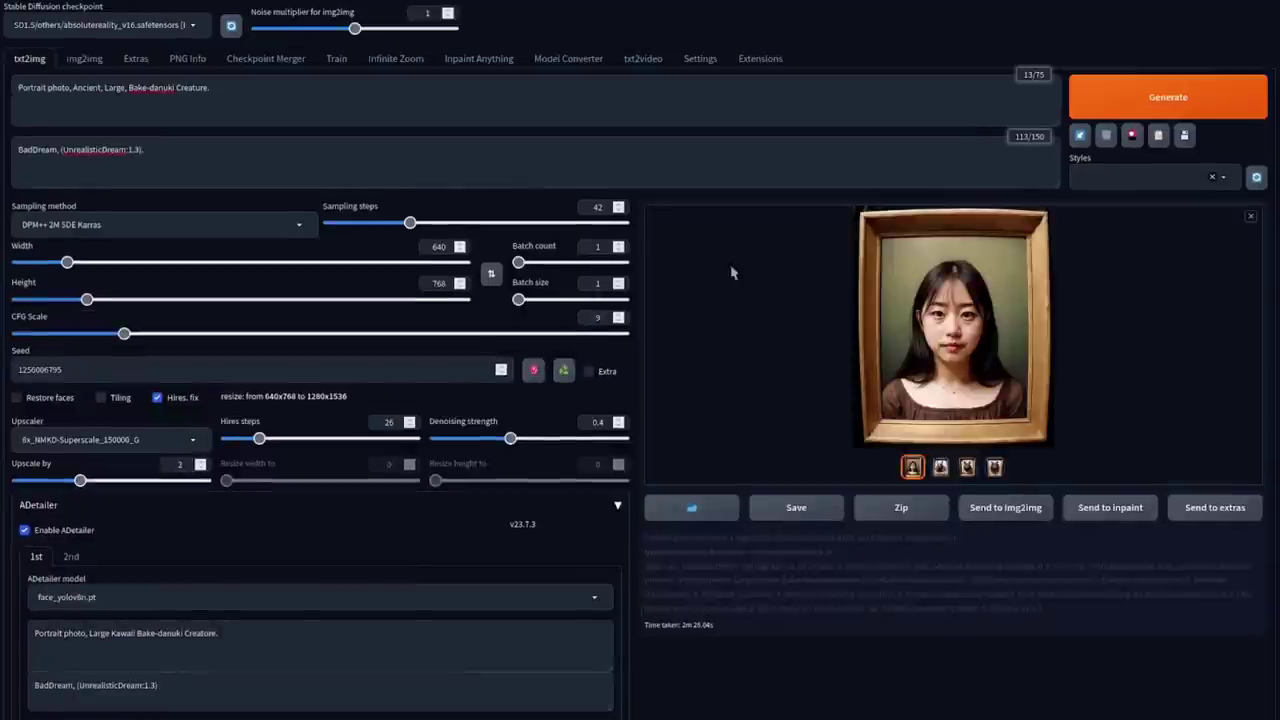
{"action": "left_click", "coordinate": [990, 392]}
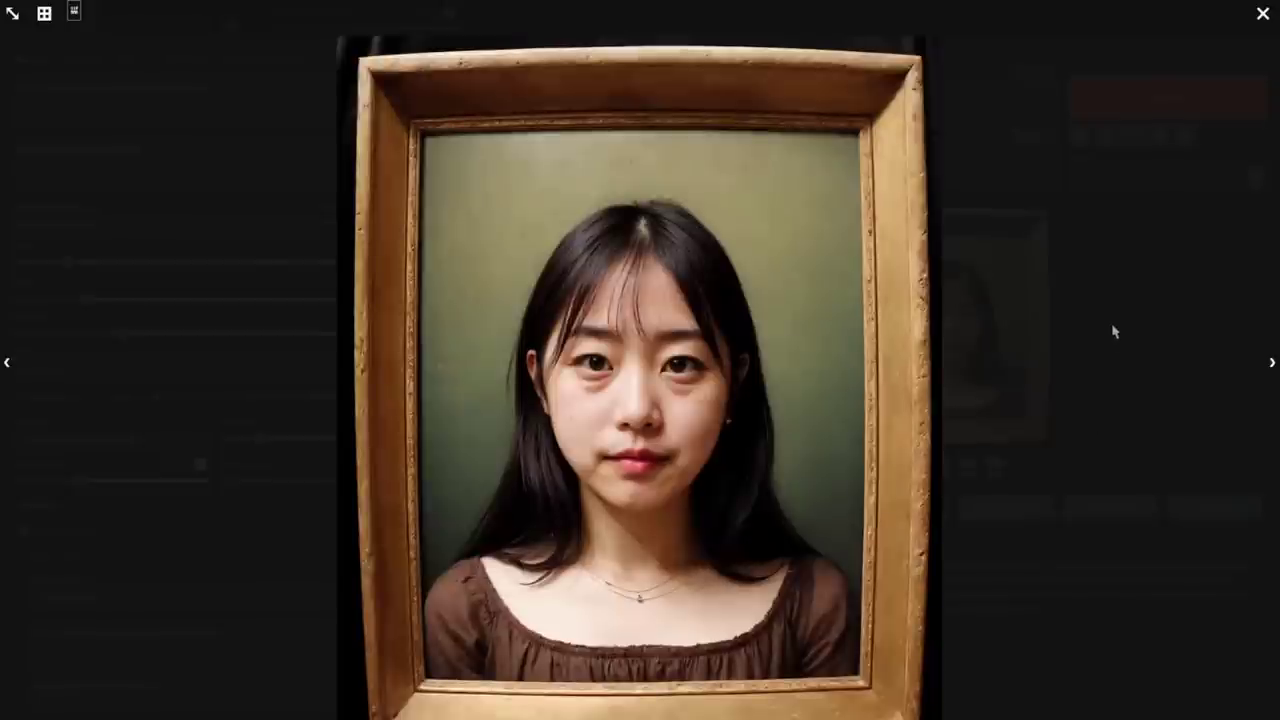
{"action": "key", "text": "Right"}
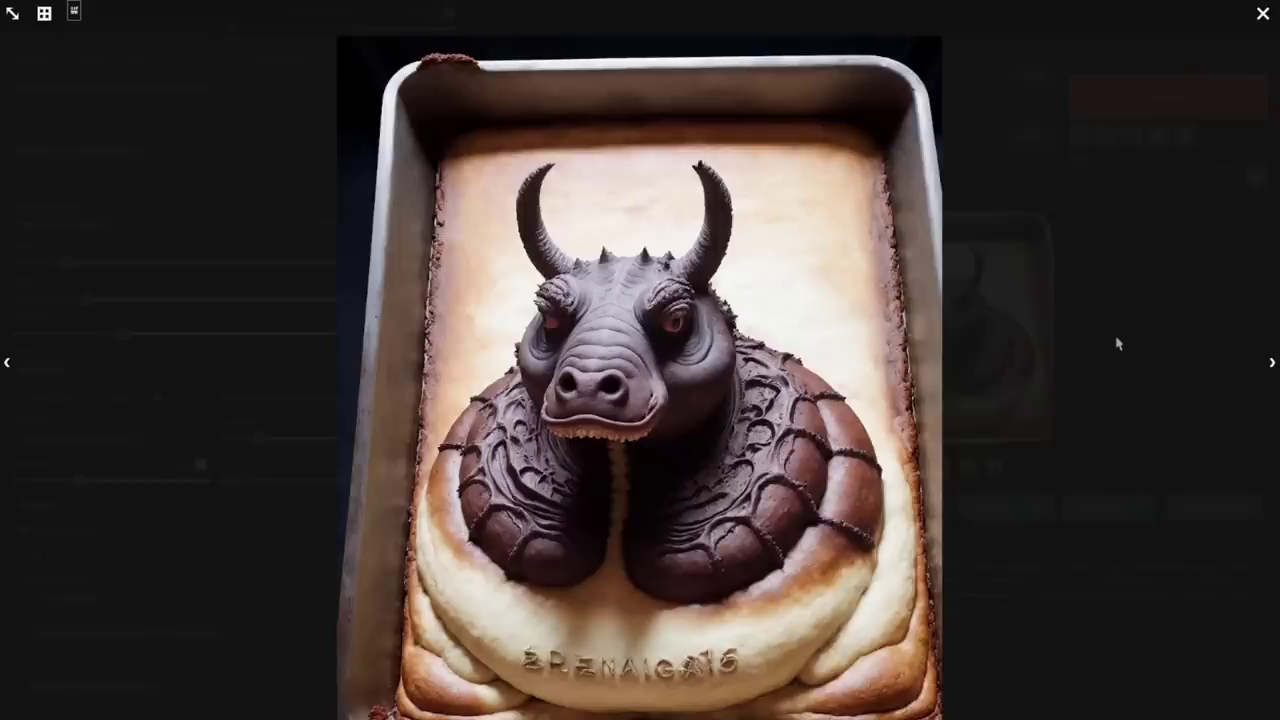
{"action": "key", "text": "Right"}
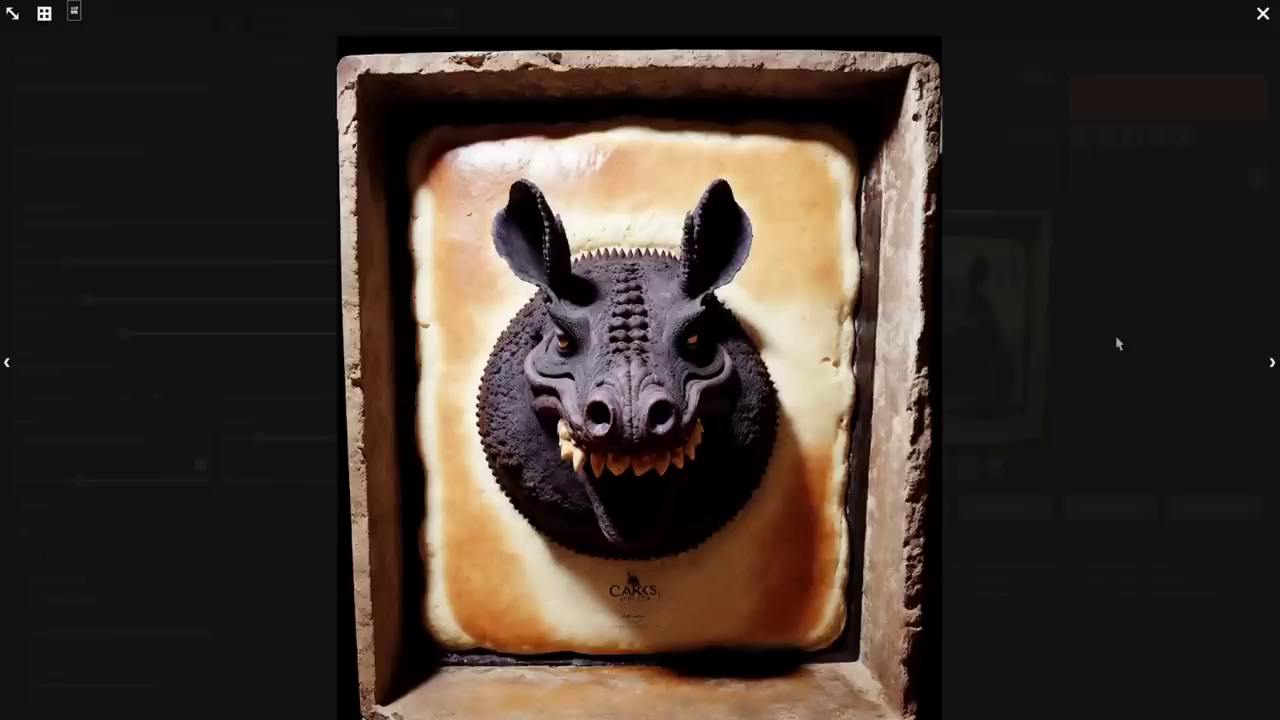
{"action": "key", "text": "Right"}
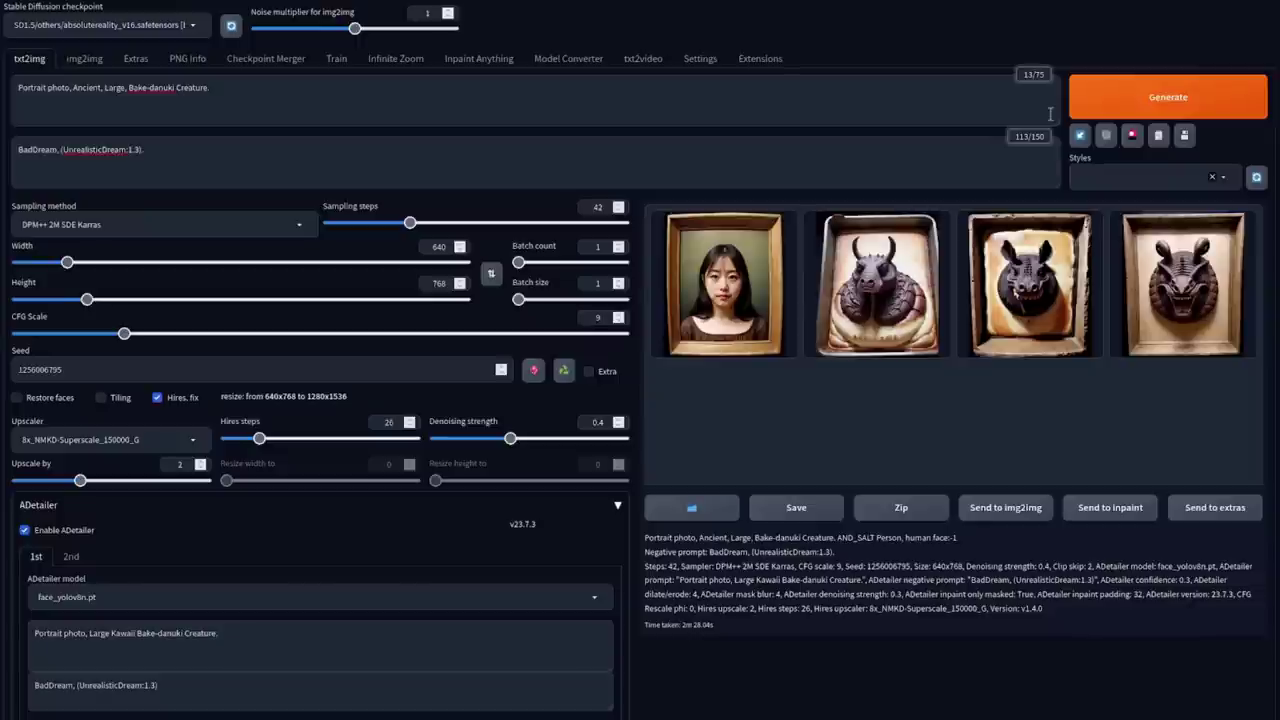
Lower the CFG Scale to 6 in txt2img
{"action": "left_click", "coordinate": [620, 322]}
{"action": "left_click", "coordinate": [621, 322]}
{"action": "left_click", "coordinate": [621, 322]}
{"action": "left_click", "coordinate": [621, 322]}
{"action": "left_click", "coordinate": [621, 322]}
{"action": "left_click", "coordinate": [621, 322]}
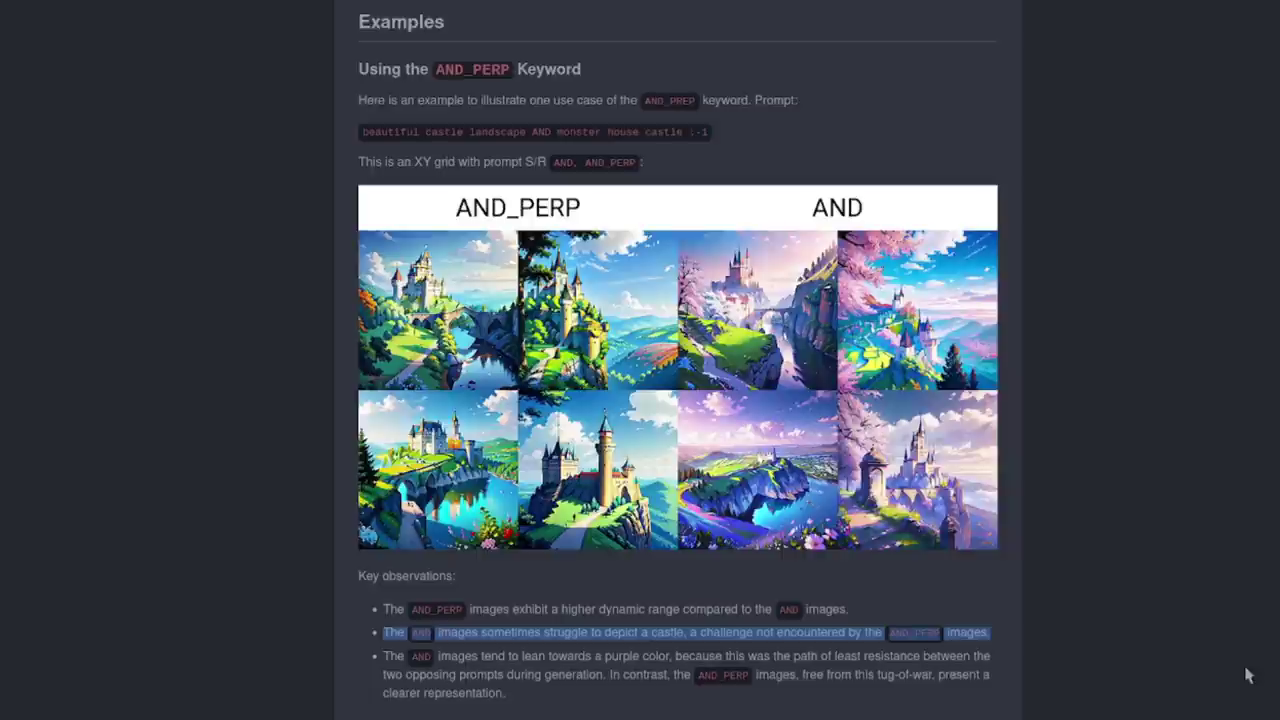
Highlight the third key observation under the README's castle grid and read on through the AND_SALT section
{"action": "triple_click", "coordinate": [700, 714]}
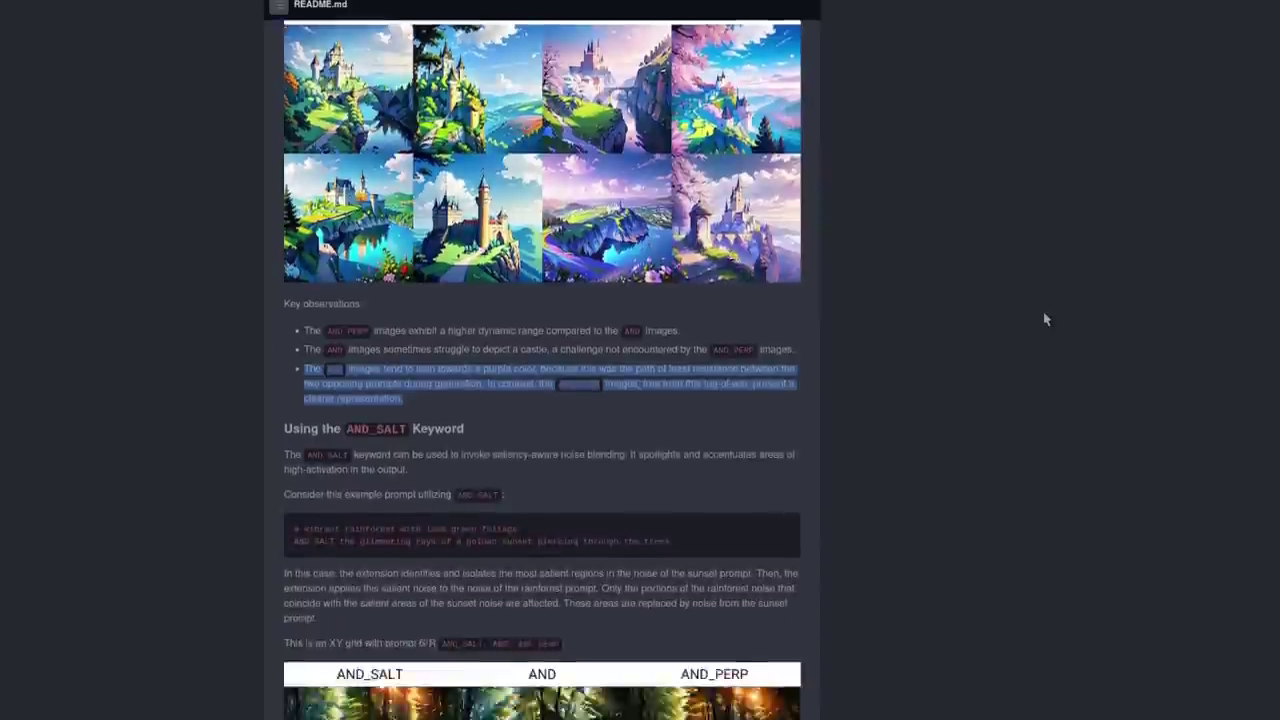
{"action": "scroll", "coordinate": [1046, 317], "scroll_direction": "down", "scroll_amount": 3}
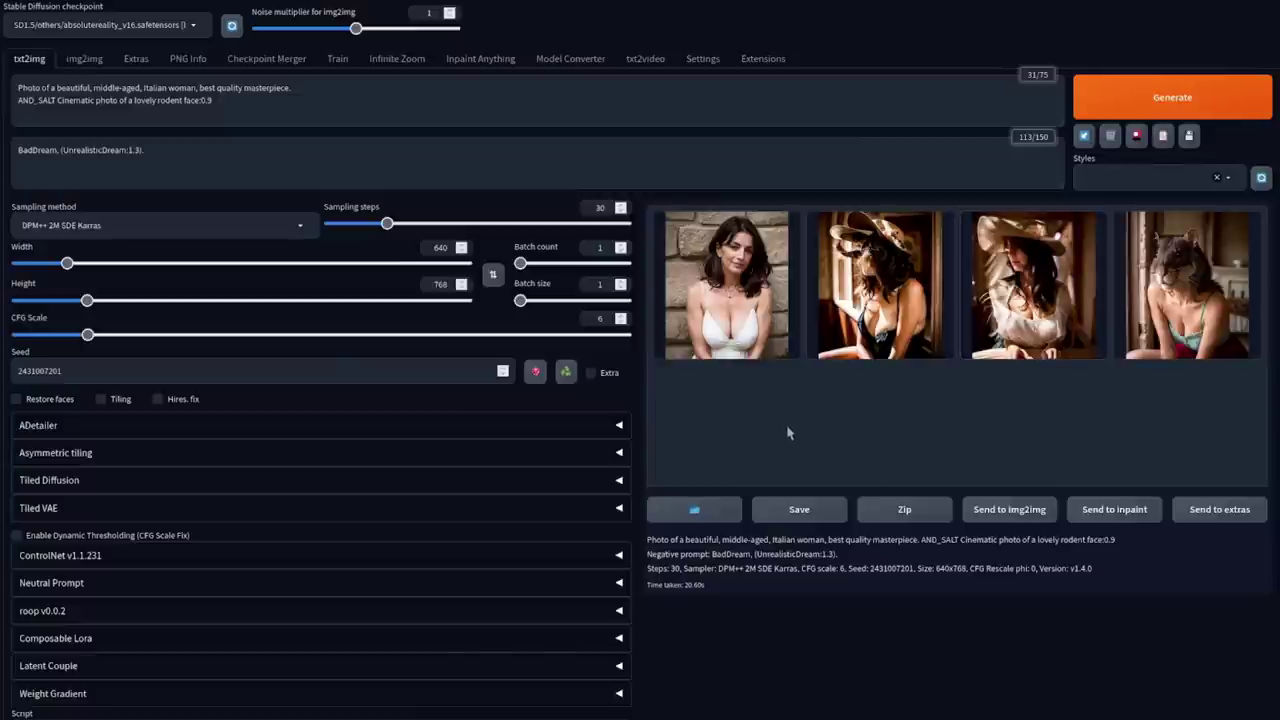
Go over the Italian woman and rodent face prompts in the txt2img script's prompt list
{"action": "scroll", "coordinate": [787, 433], "scroll_direction": "down", "scroll_amount": 3}
{"action": "scroll", "coordinate": [768, 450], "scroll_direction": "down", "scroll_amount": 1}
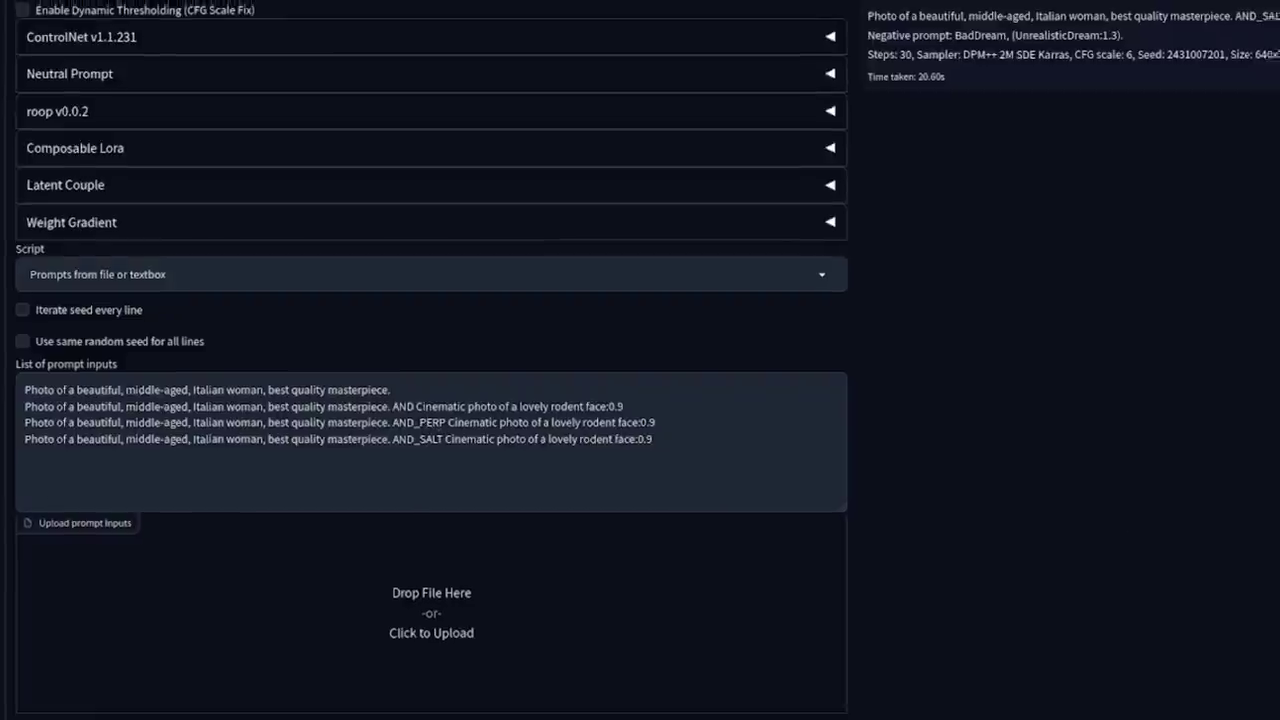
{"action": "scroll", "coordinate": [433, 452], "scroll_direction": "up", "scroll_amount": 10}
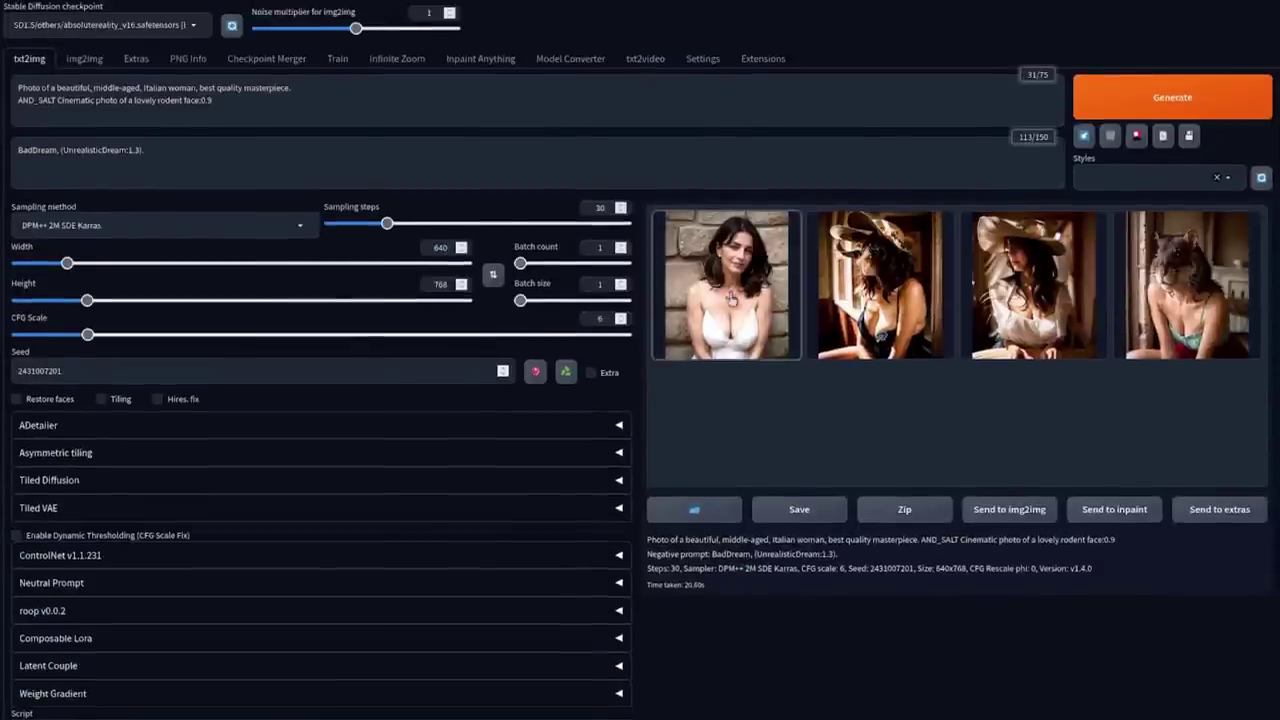
Compare the four images generated from the prompt list at full size, starting with the woman in the white dress
{"action": "left_click", "coordinate": [730, 298]}
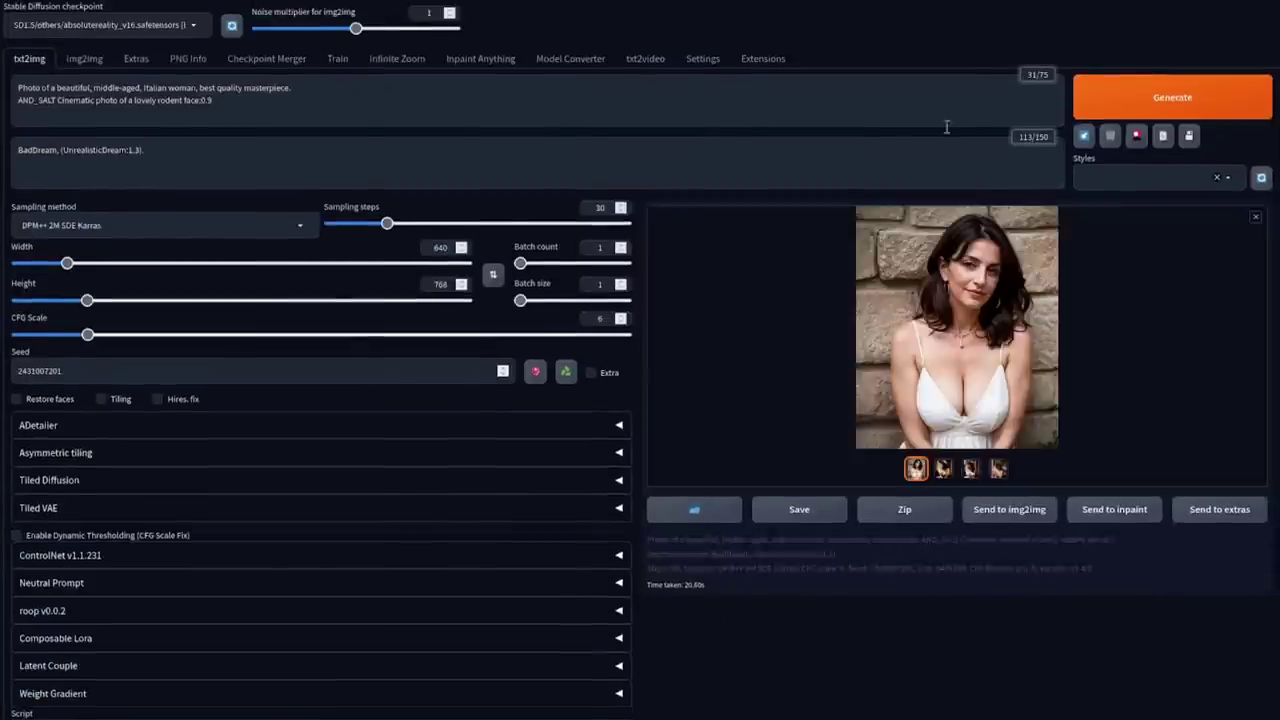
{"action": "left_click", "coordinate": [955, 290]}
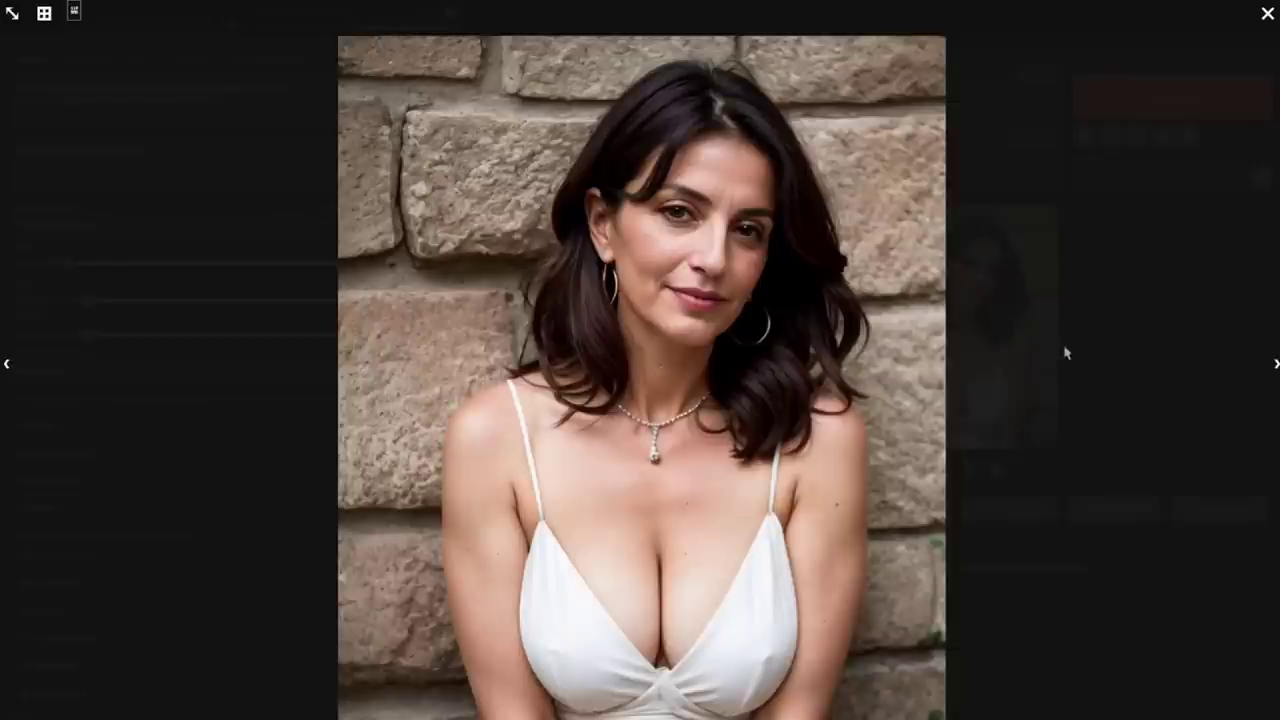
{"action": "key", "text": "Right"}
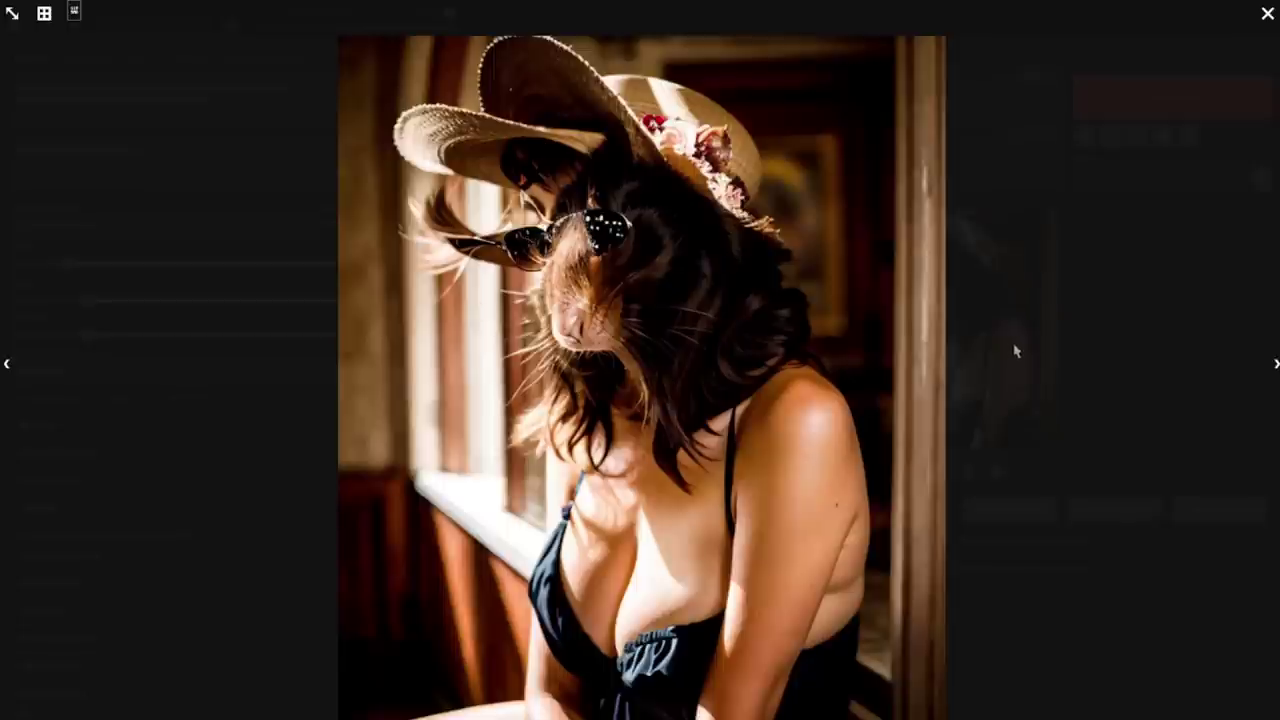
{"action": "key", "text": "Right"}
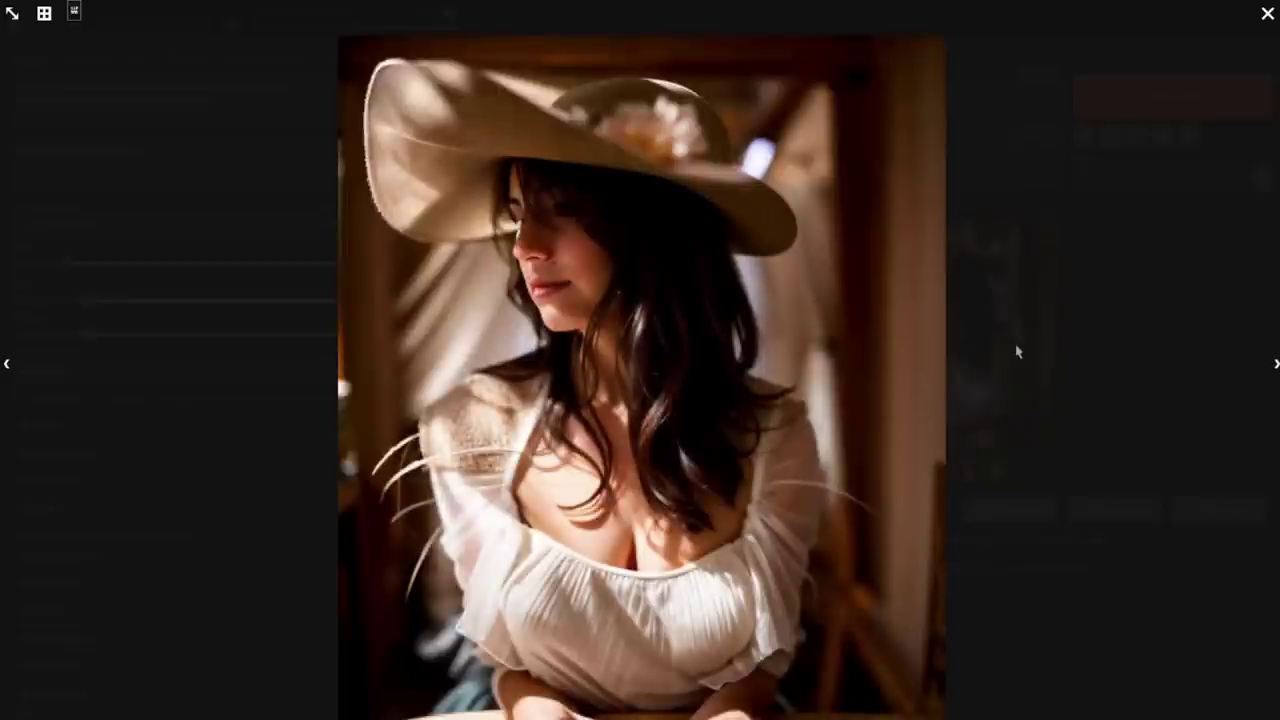
{"action": "key", "text": "Right"}
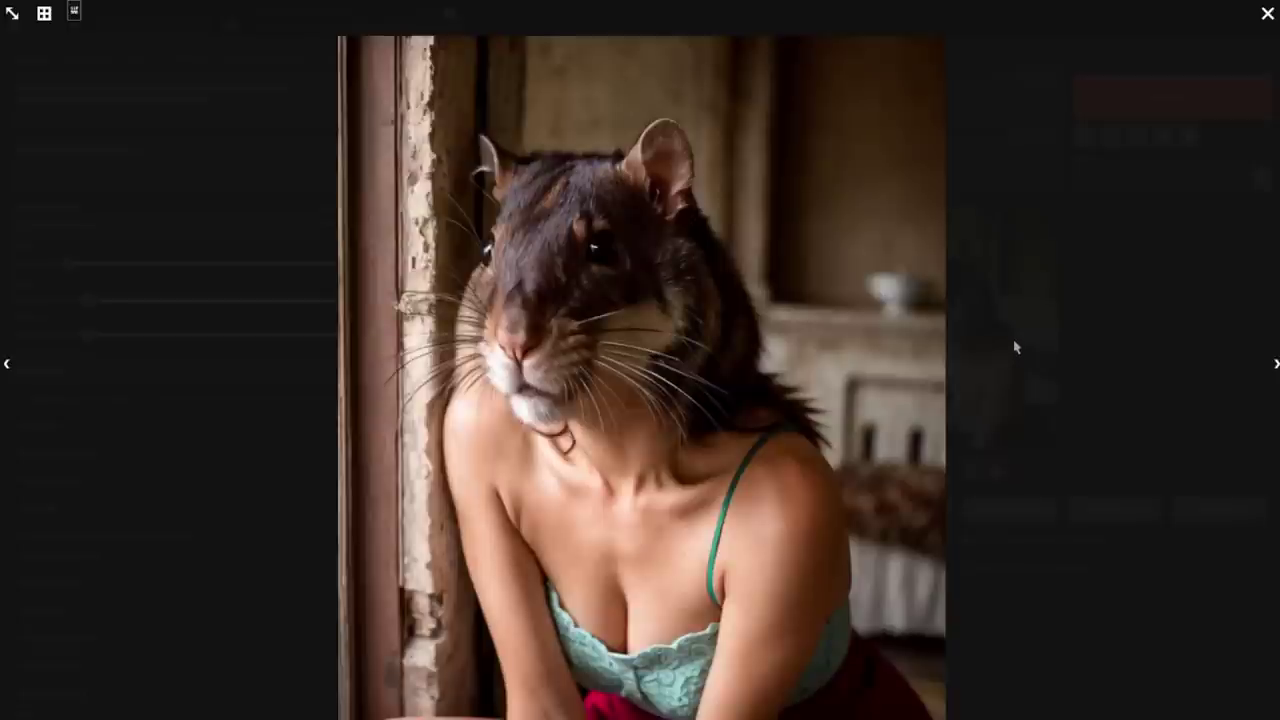
{"action": "left_click", "coordinate": [1016, 347]}
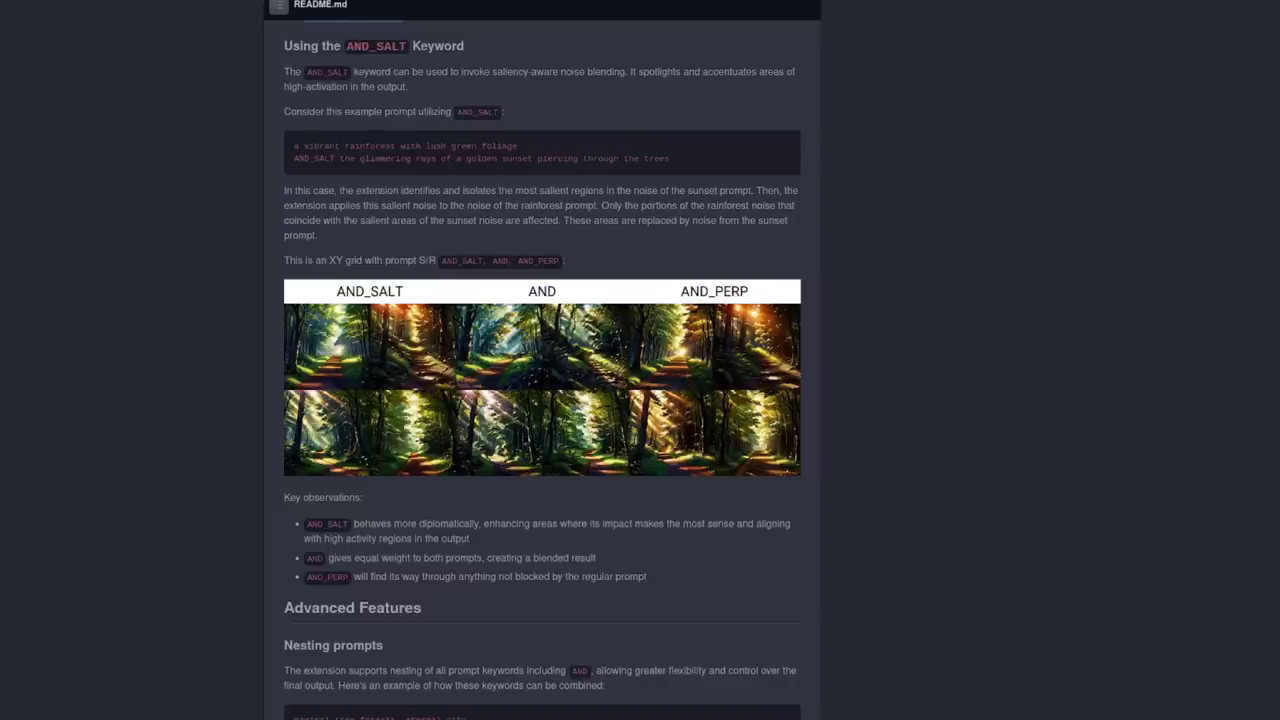
Review the README's AND_PERP example, and skim the "Common Diffusion Noise Schedules and Sample Steps are Flawed" paper down to its image comparisons
{"action": "scroll", "coordinate": [1020, 652], "scroll_direction": "up", "scroll_amount": 10}
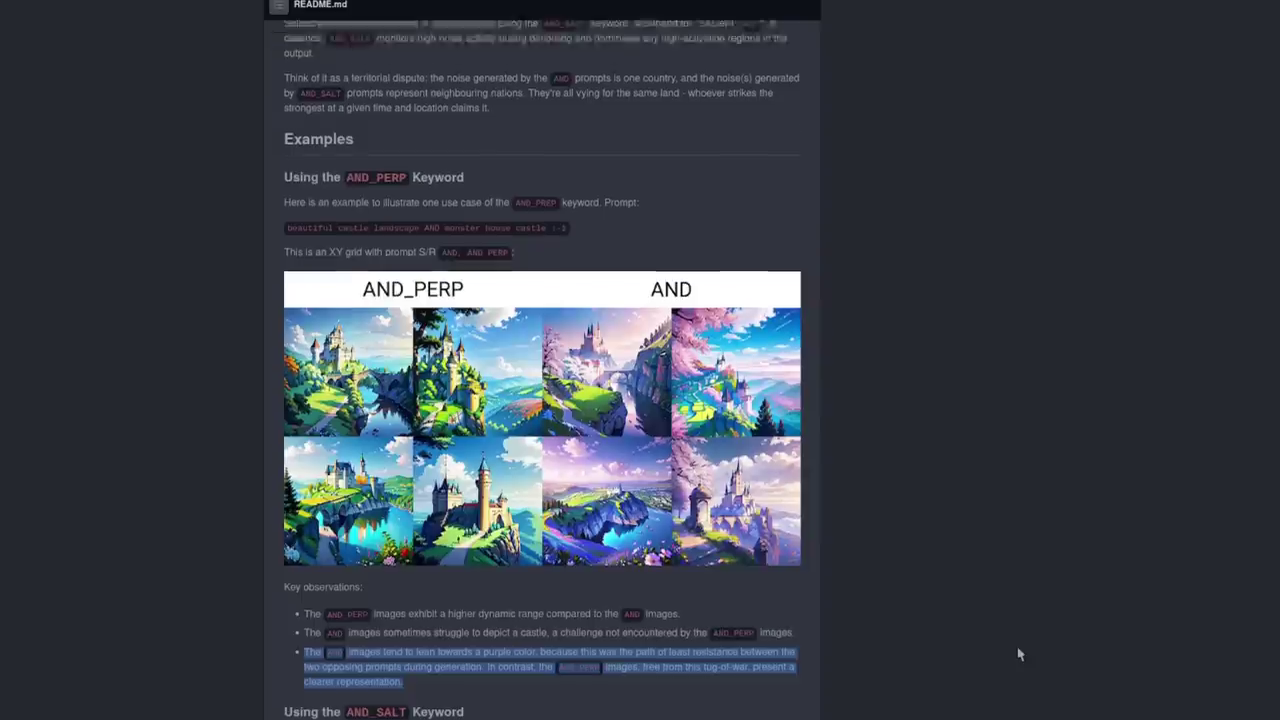
{"action": "scroll", "coordinate": [1020, 654], "scroll_direction": "up", "scroll_amount": 3}
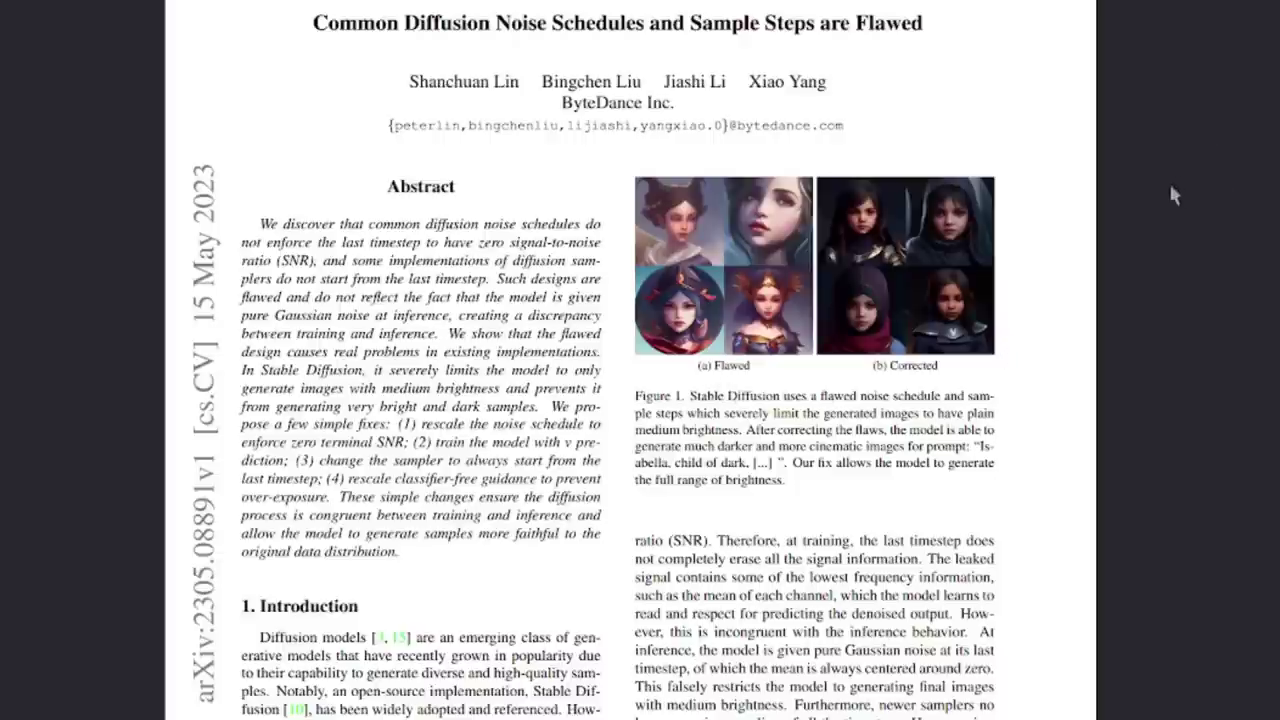
{"action": "scroll", "coordinate": [1228, 205], "scroll_direction": "down", "scroll_amount": 15}
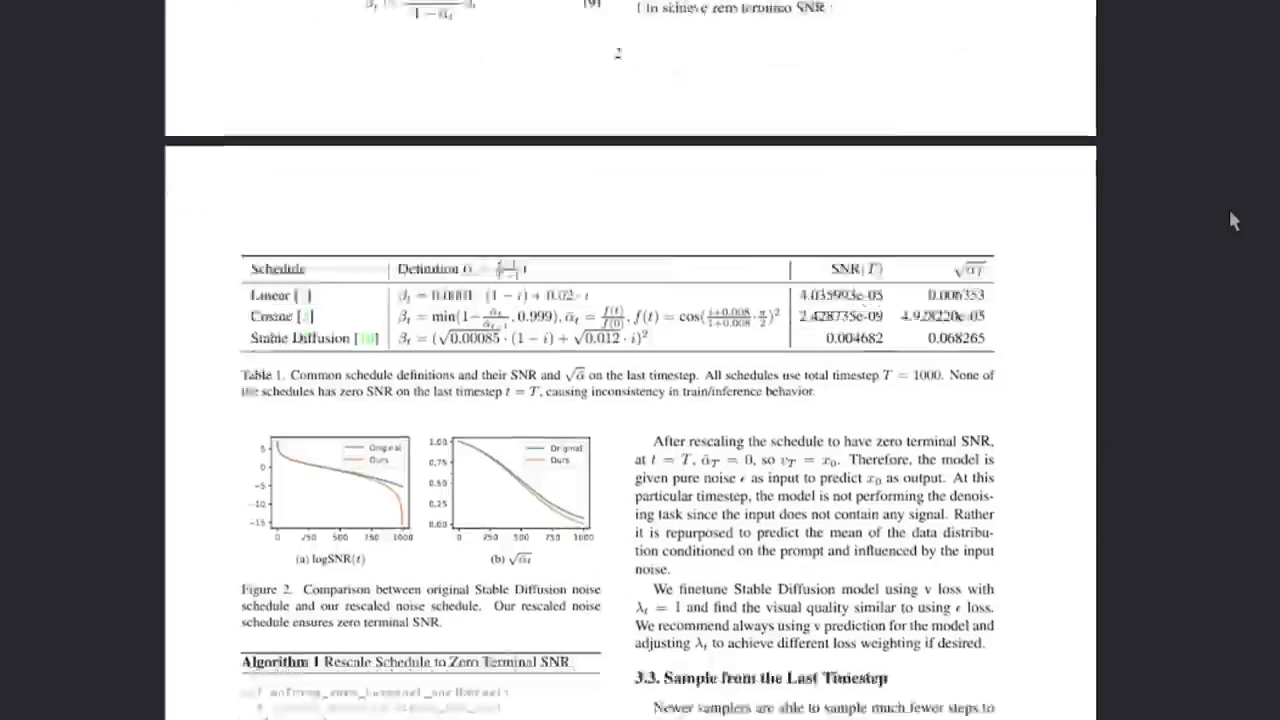
{"action": "scroll", "coordinate": [1230, 220], "scroll_direction": "down", "scroll_amount": 20}
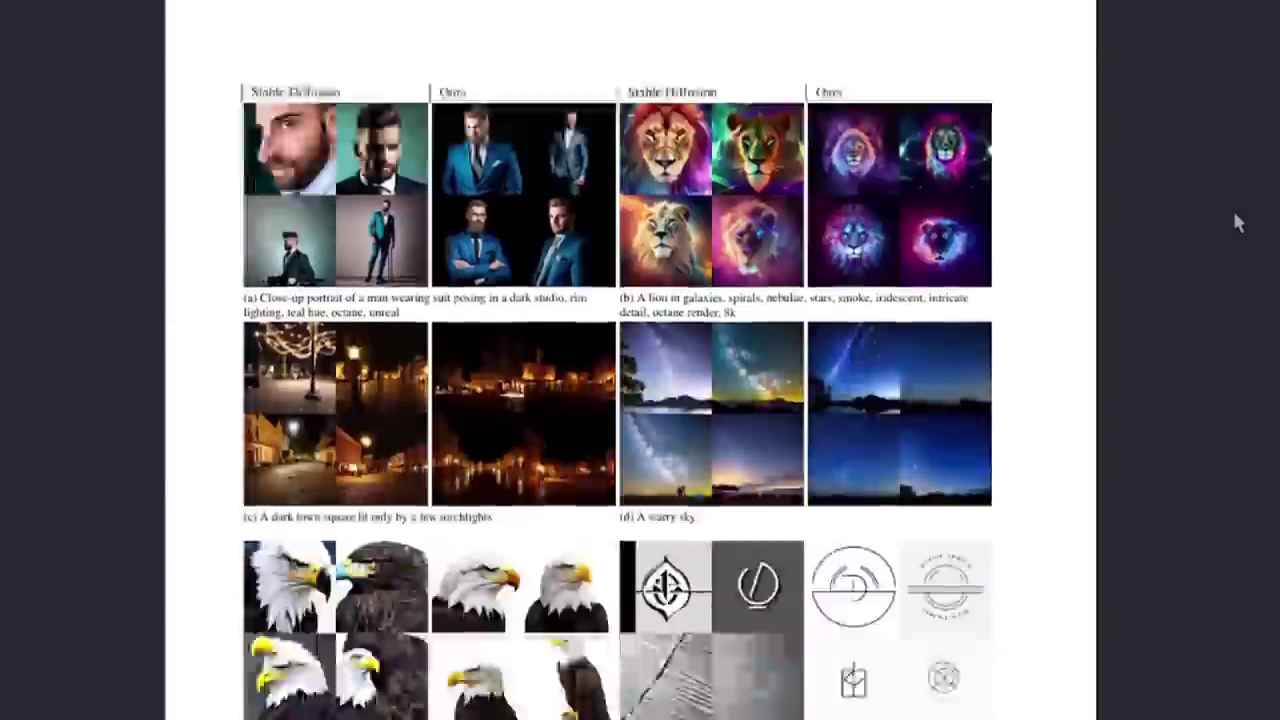
{"action": "scroll", "coordinate": [1232, 208], "scroll_direction": "down", "scroll_amount": 3}
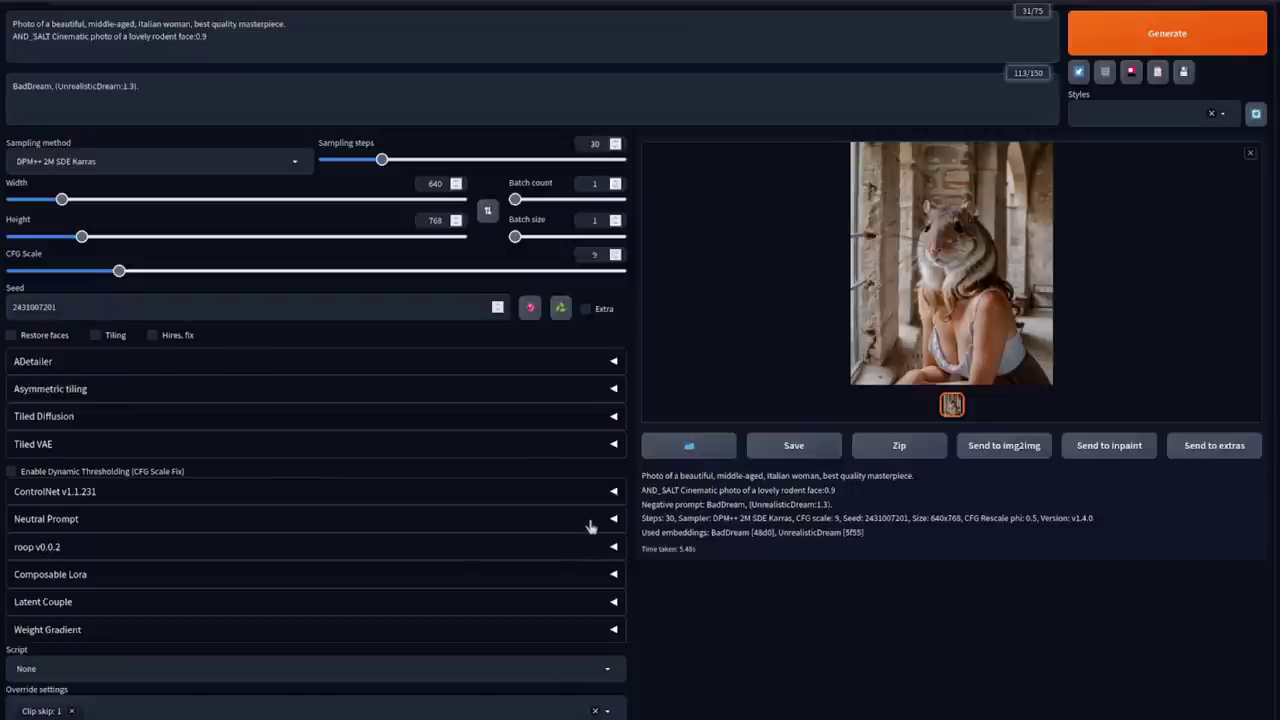
Check the CFG rescale setting in Neutral Prompt, and compare the rodent-faced image with the earlier version at full size
{"action": "left_click", "coordinate": [590, 527]}
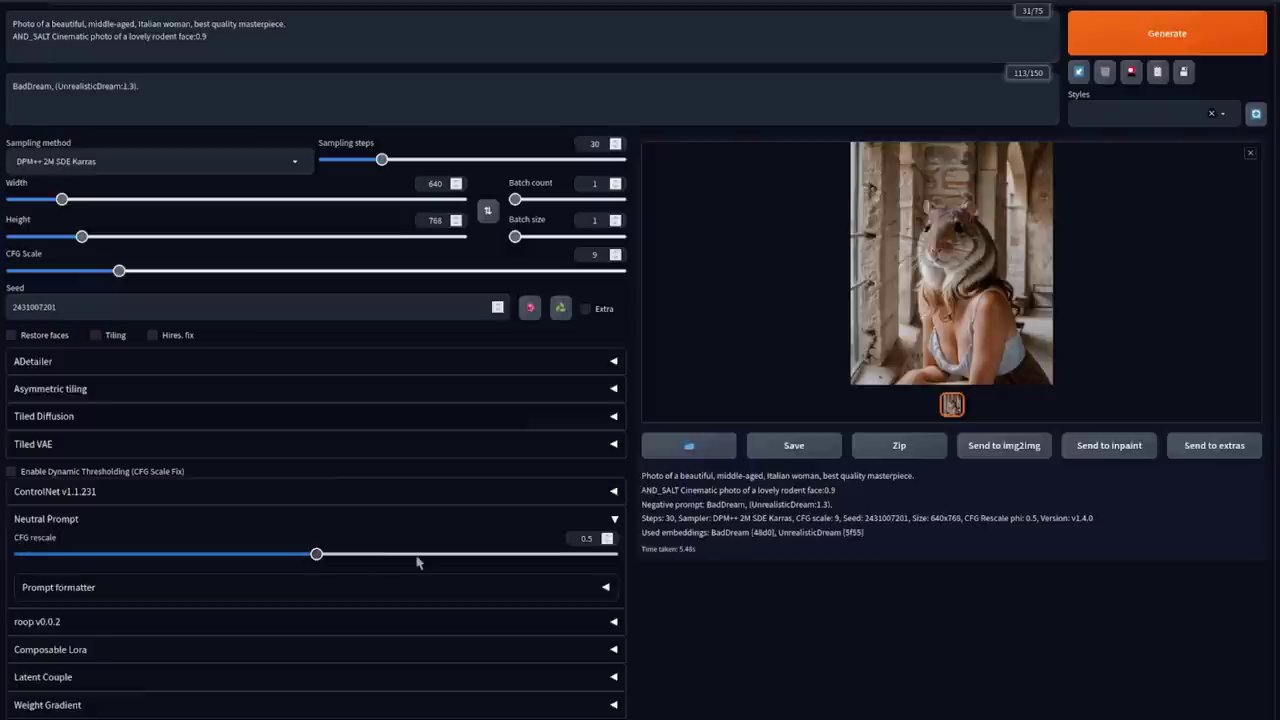
{"action": "scroll", "coordinate": [470, 540], "scroll_direction": "up", "scroll_amount": 1}
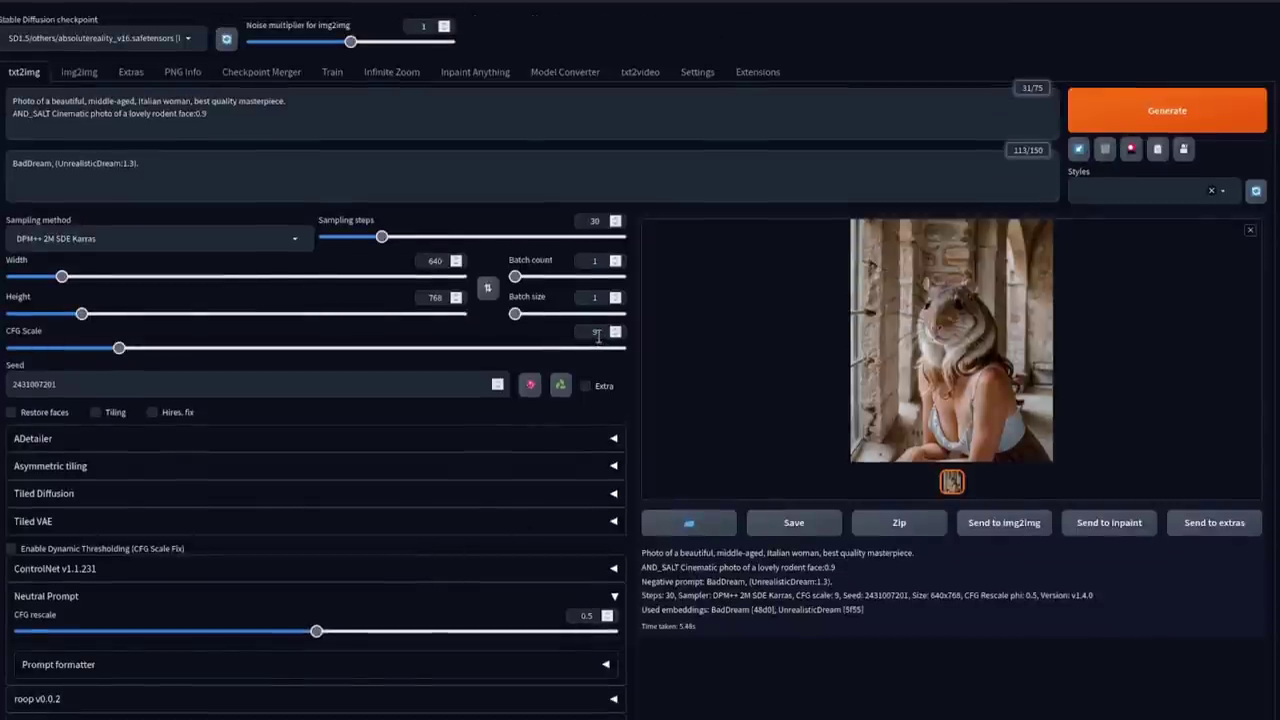
{"action": "left_click", "coordinate": [966, 312]}
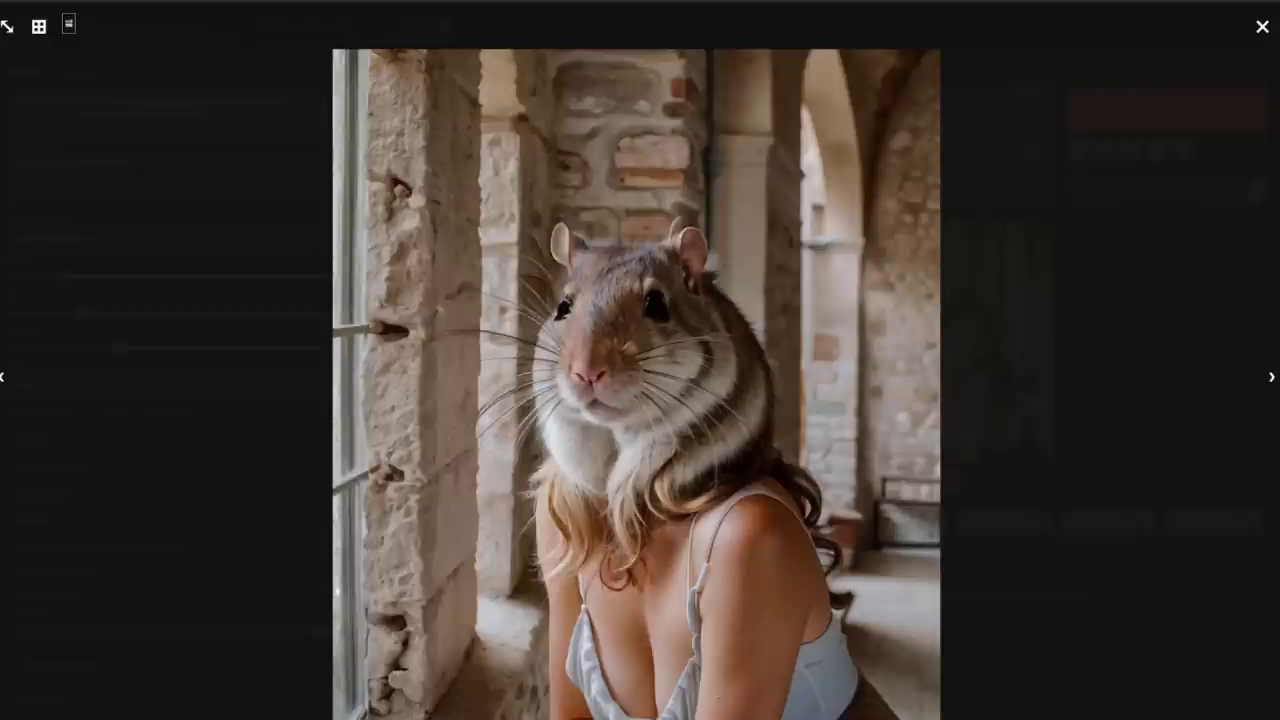
{"action": "key", "text": "Right"}
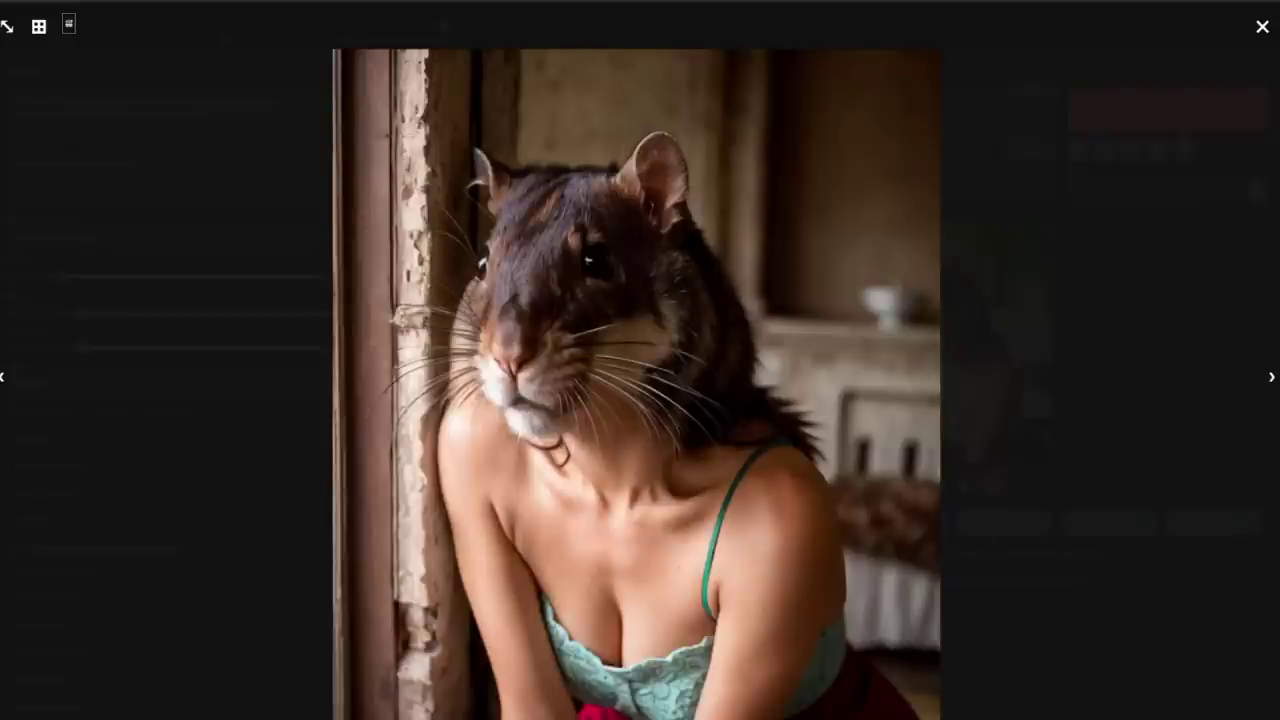
{"action": "key", "text": "Right"}
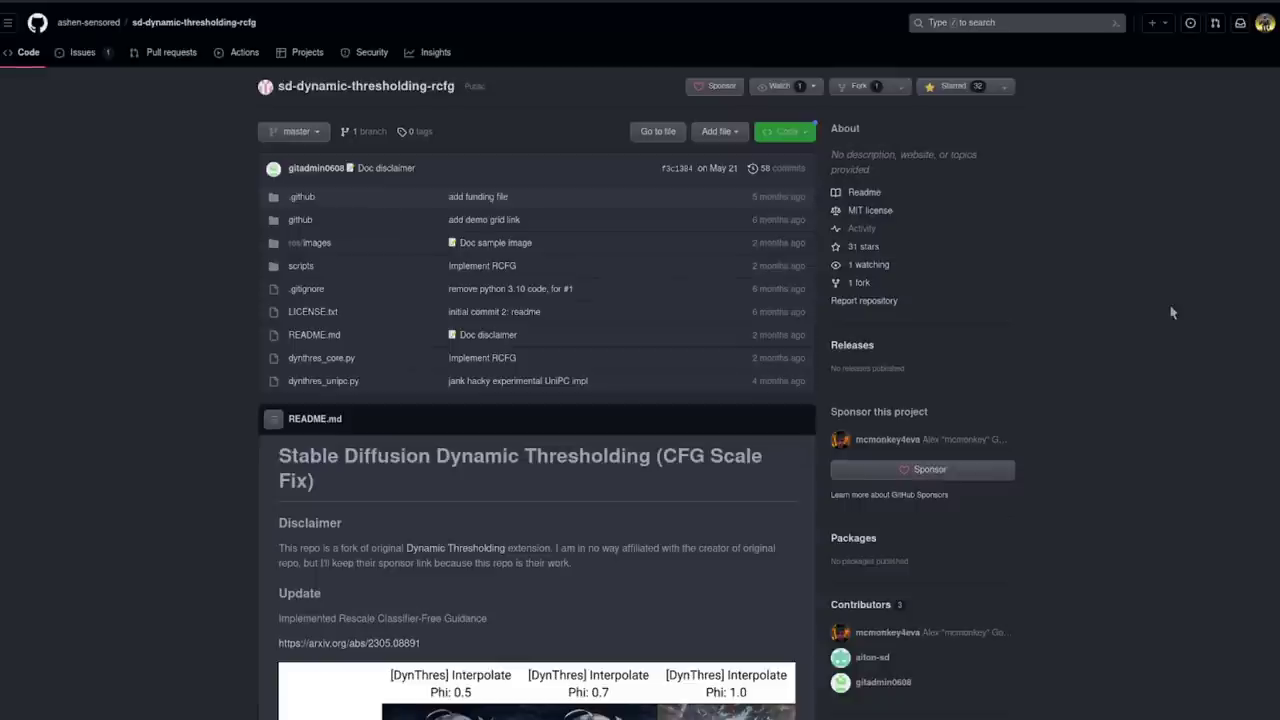
Read the sd-dynamic-thresholding-rcfg README down to its added options, and highlight the line on getting RCFG behavior
{"action": "scroll", "coordinate": [771, 287], "scroll_direction": "down", "scroll_amount": 4}
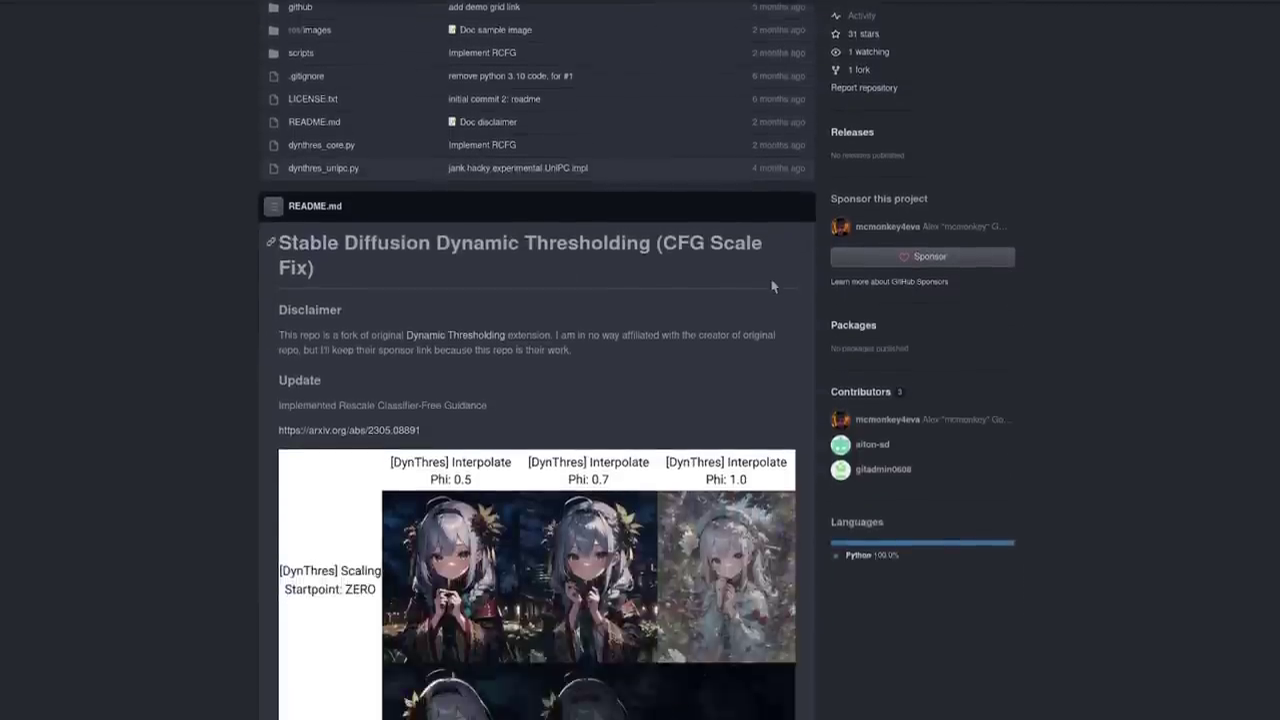
{"action": "scroll", "coordinate": [771, 287], "scroll_direction": "down", "scroll_amount": 2}
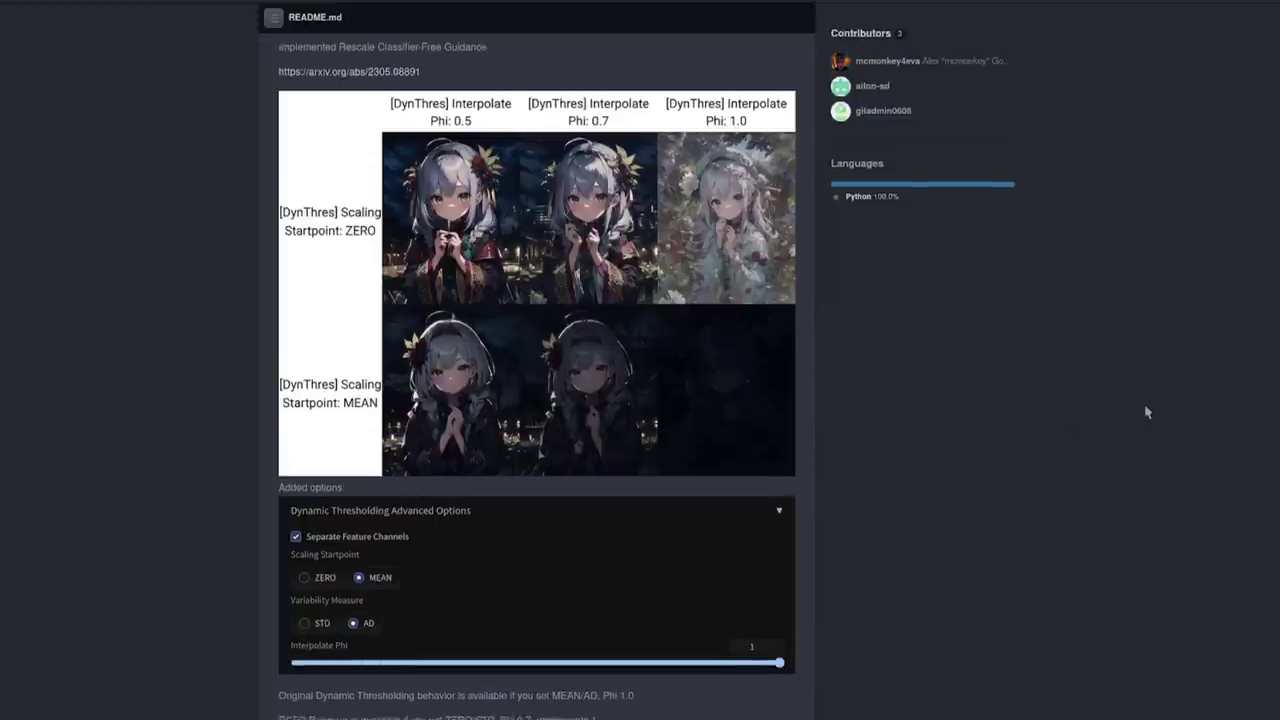
{"action": "scroll", "coordinate": [1144, 411], "scroll_direction": "down", "scroll_amount": 2}
{"action": "scroll", "coordinate": [560, 445], "scroll_direction": "down", "scroll_amount": 1}
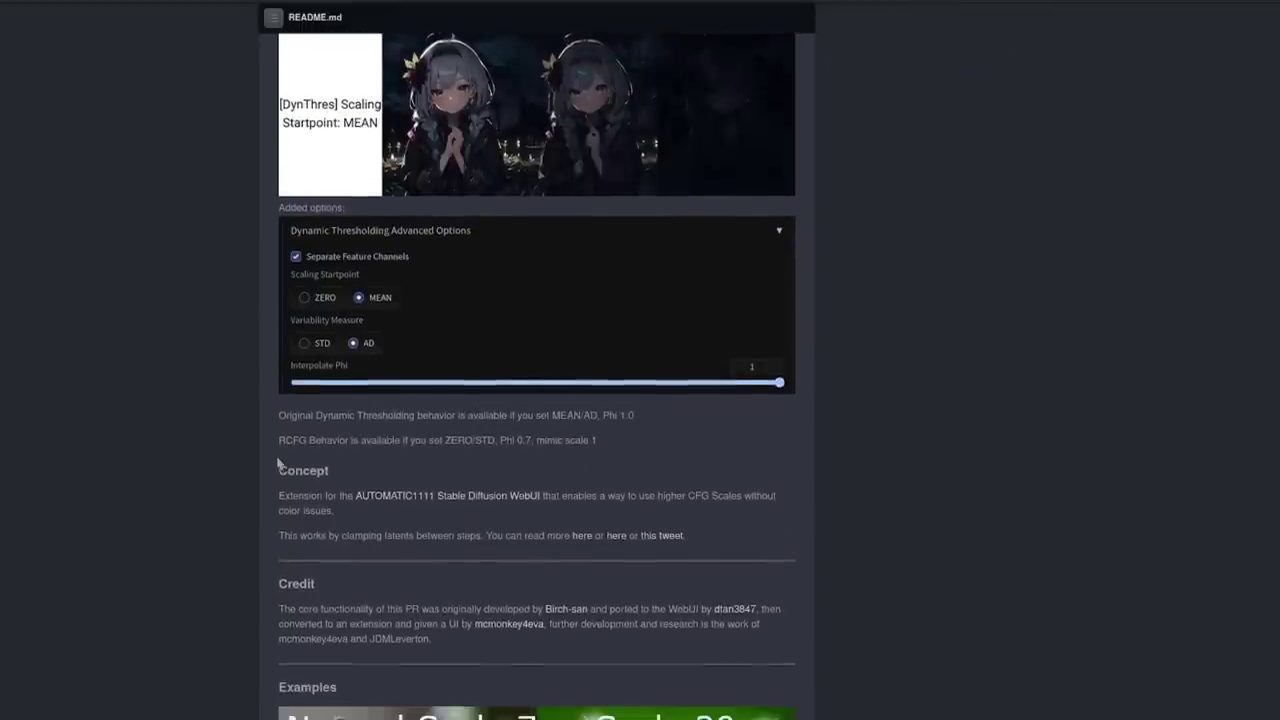
{"action": "left_click_drag", "start_coordinate": [276, 443], "coordinate": [618, 452]}
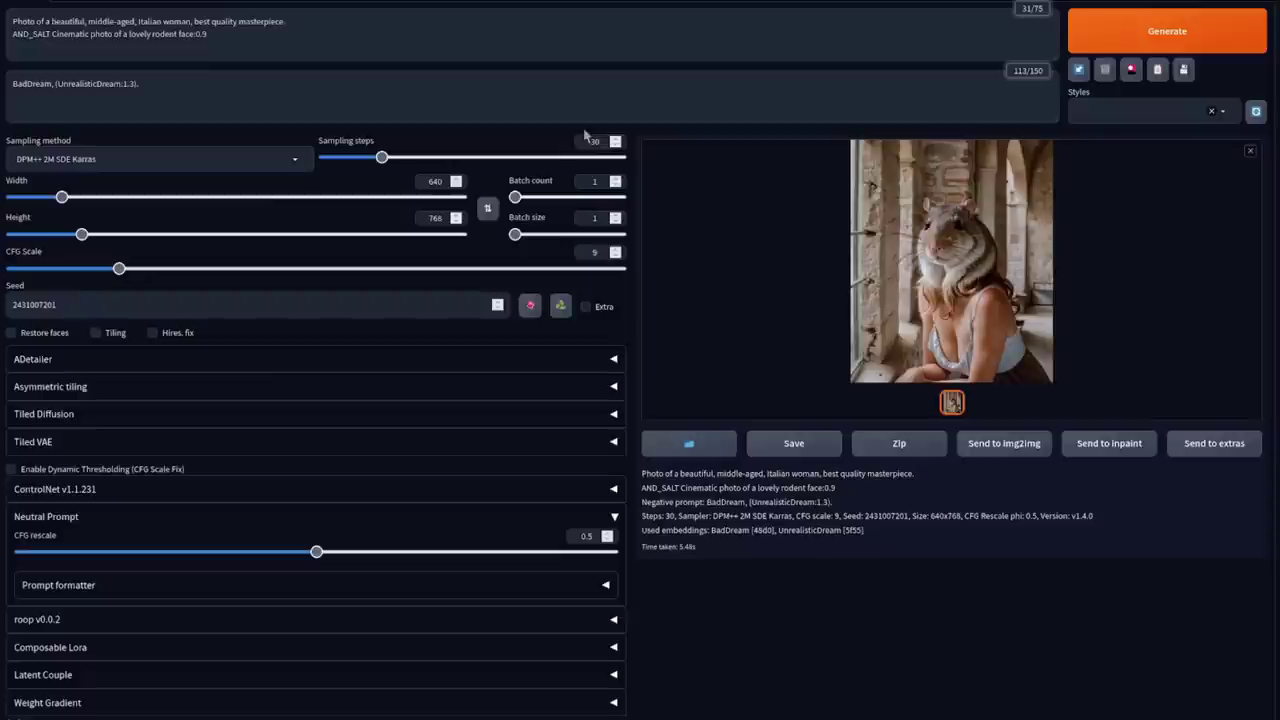
Enable Dynamic Thresholding (CFG Scale Fix) in txt2img with a Mimic CFG Scale of 1
{"action": "scroll", "coordinate": [585, 133], "scroll_direction": "down", "scroll_amount": 1}
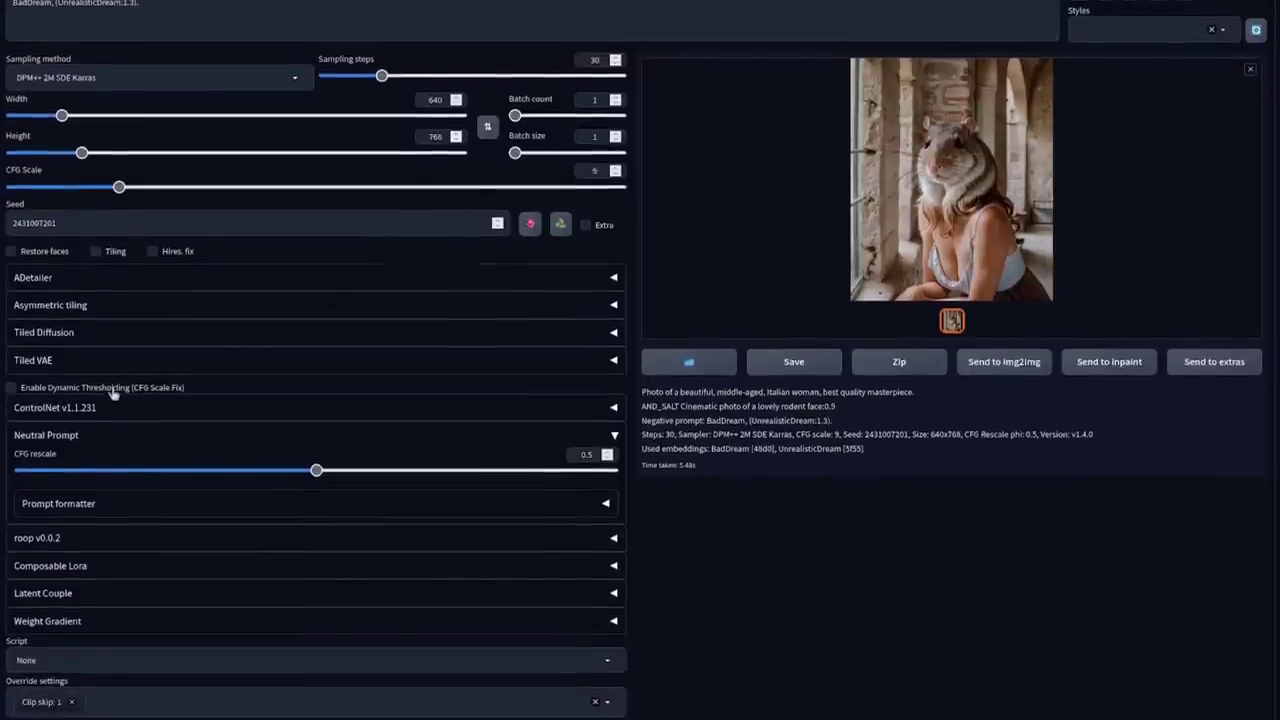
{"action": "left_click", "coordinate": [113, 393]}
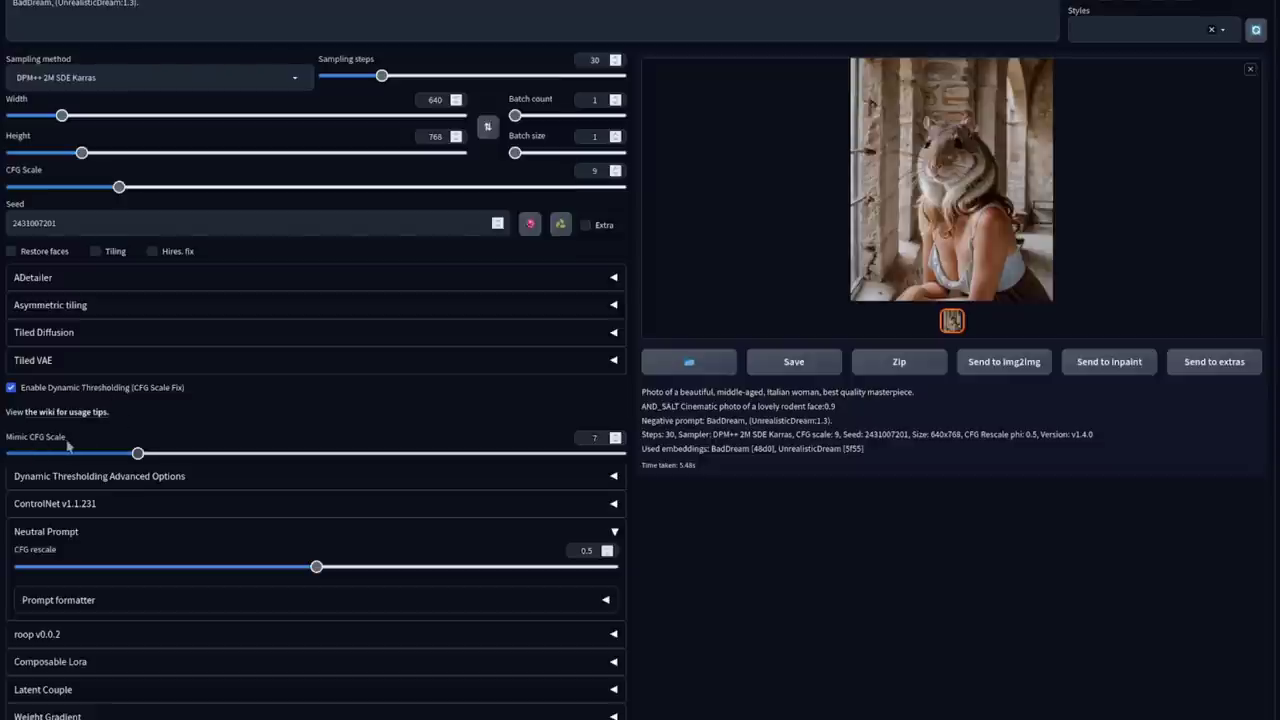
{"action": "left_click_drag", "start_coordinate": [139, 455], "coordinate": [6, 465]}
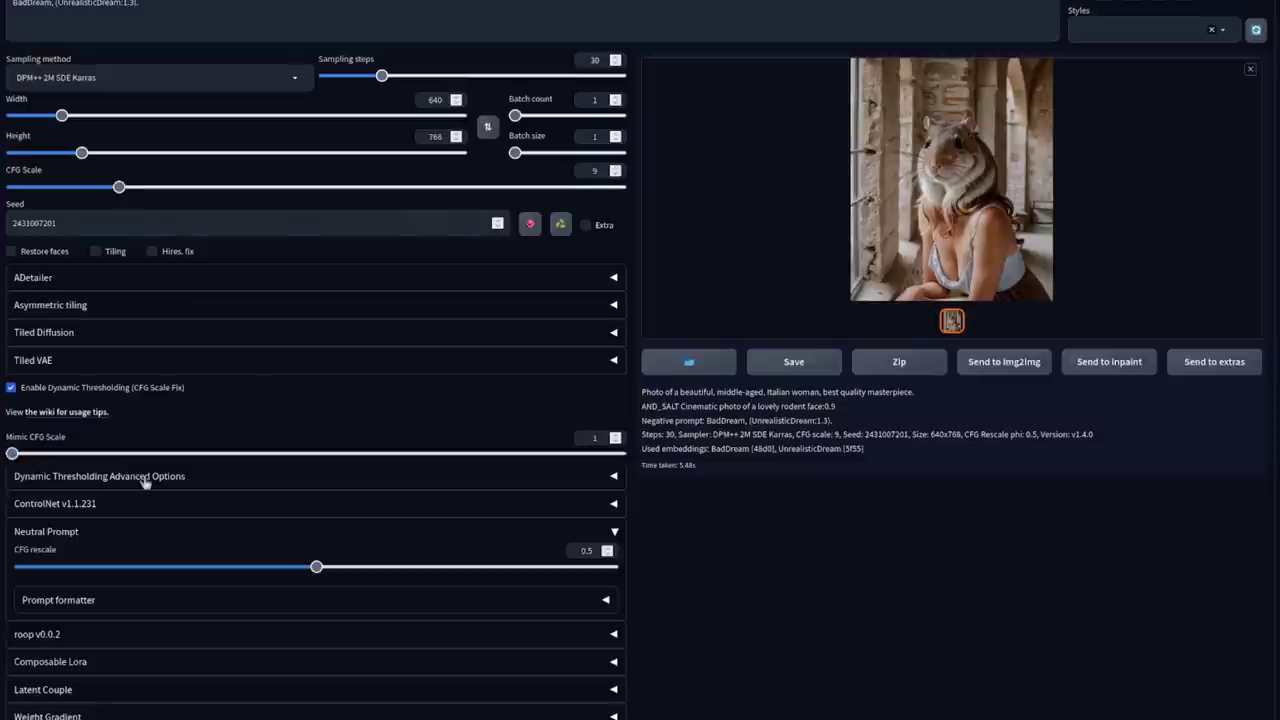
In the advanced Dynamic Thresholding options, choose ZERO scaling startpoint and STD variability measure, and set Interpolate Phi to 0.7
{"action": "left_click", "coordinate": [172, 479]}
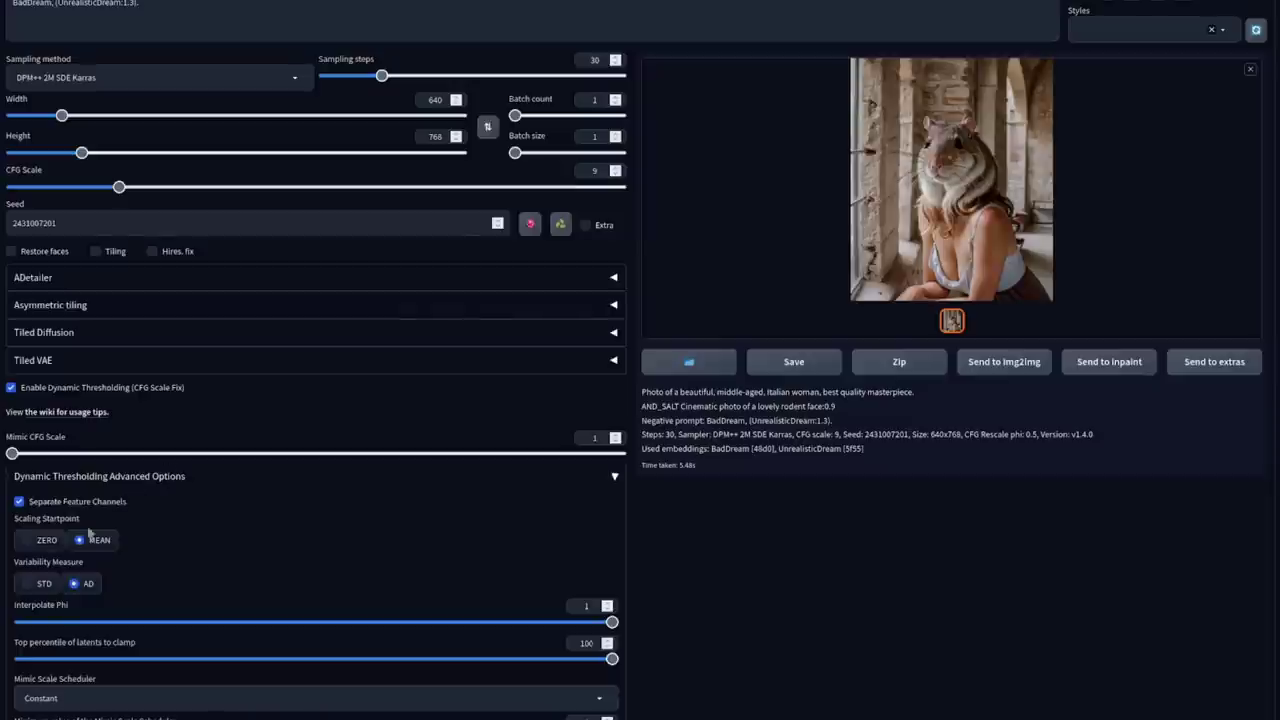
{"action": "left_click", "coordinate": [42, 548]}
{"action": "left_click", "coordinate": [41, 586]}
{"action": "left_click_drag", "start_coordinate": [387, 623], "coordinate": [437, 634]}
Set Neutral Prompt's CFG rescale to 0 and collapse its section
{"action": "scroll", "coordinate": [831, 580], "scroll_direction": "down", "scroll_amount": 5}
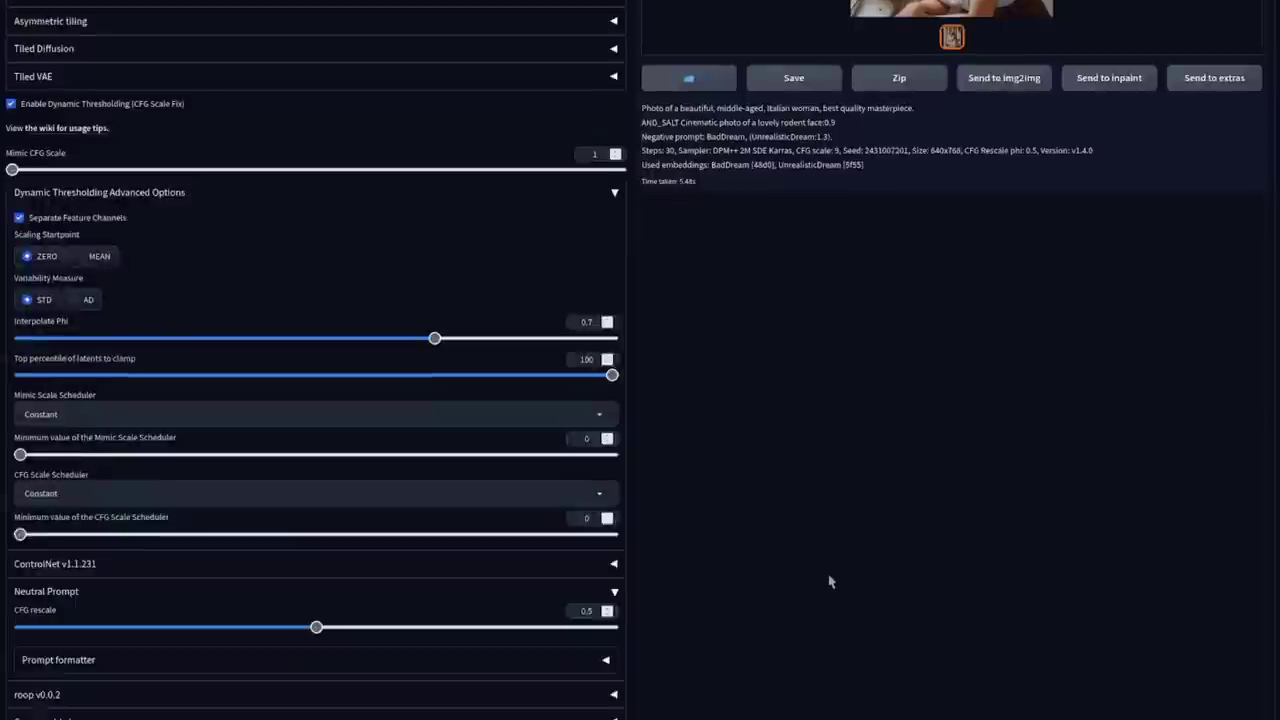
{"action": "left_click_drag", "start_coordinate": [316, 472], "coordinate": [20, 472]}
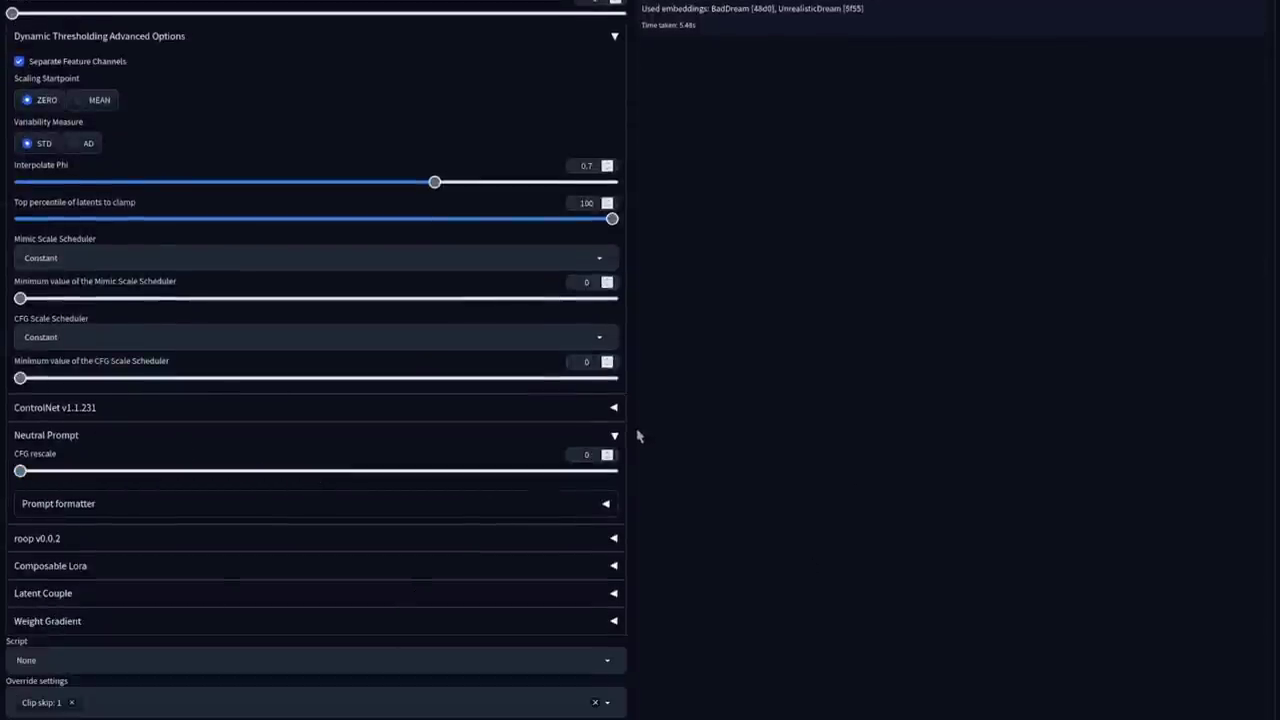
{"action": "left_click", "coordinate": [612, 438]}
Look over the Dynamic Thresholding settings, and enlarge the generated grid of the three cyberpunk portraits
{"action": "scroll", "coordinate": [1110, 511], "scroll_direction": "up", "scroll_amount": 5}
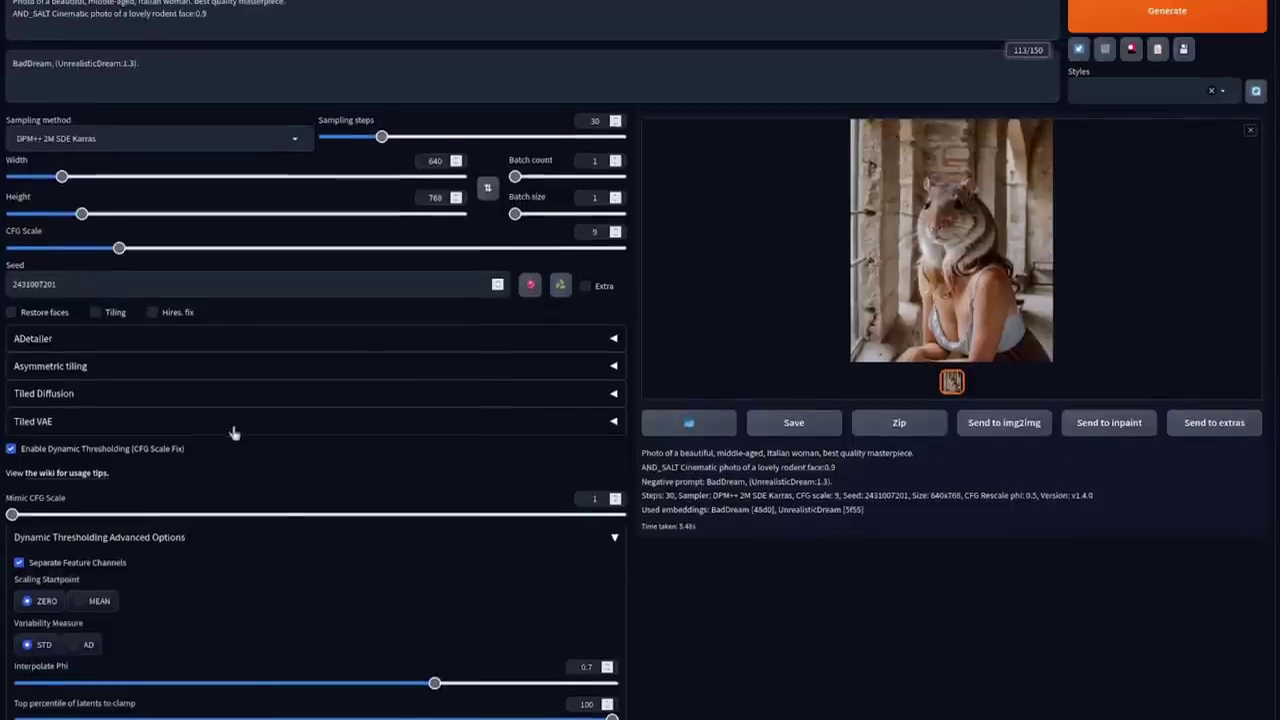
{"action": "scroll", "coordinate": [224, 513], "scroll_direction": "down", "scroll_amount": 1}
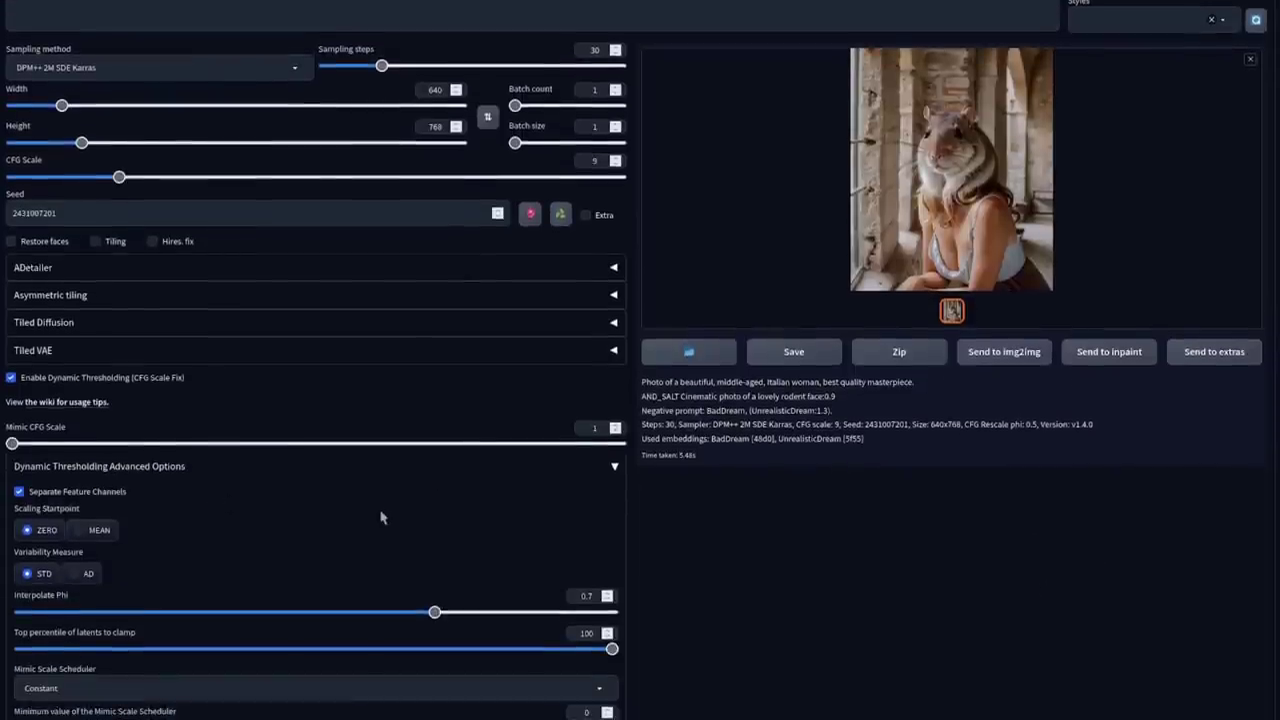
{"action": "scroll", "coordinate": [380, 517], "scroll_direction": "up", "scroll_amount": 2}
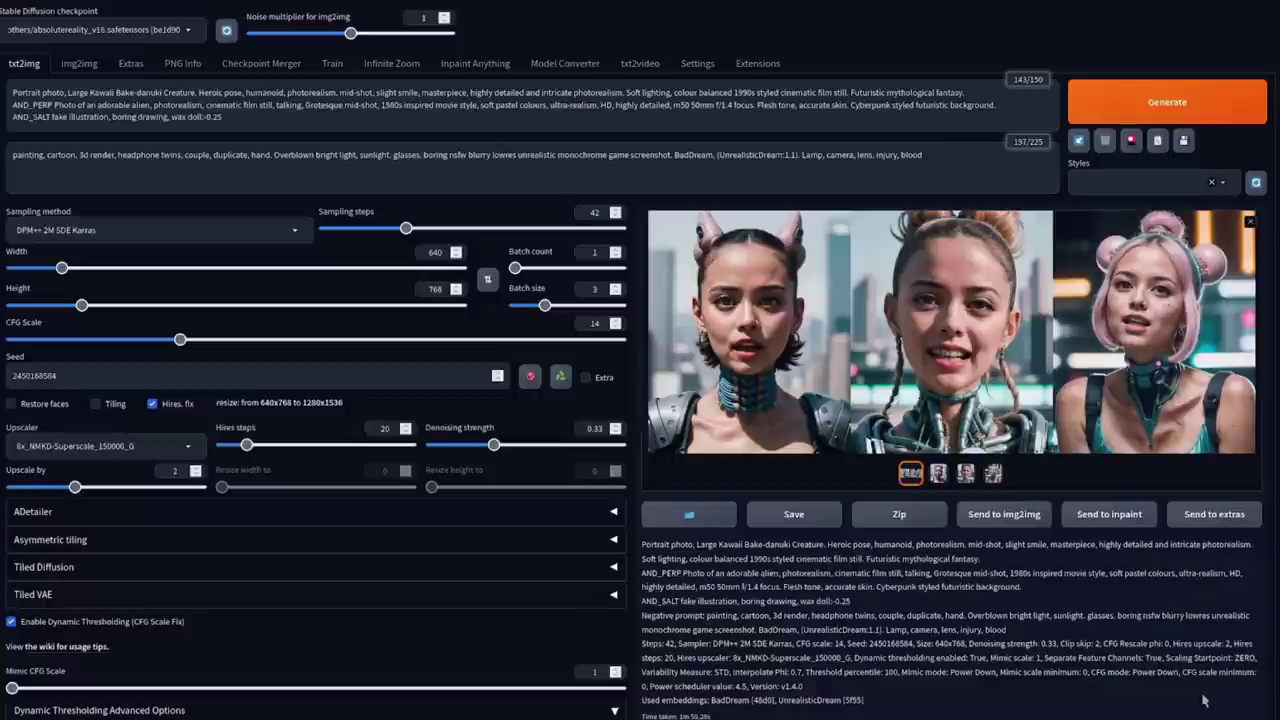
{"action": "left_click", "coordinate": [744, 298]}
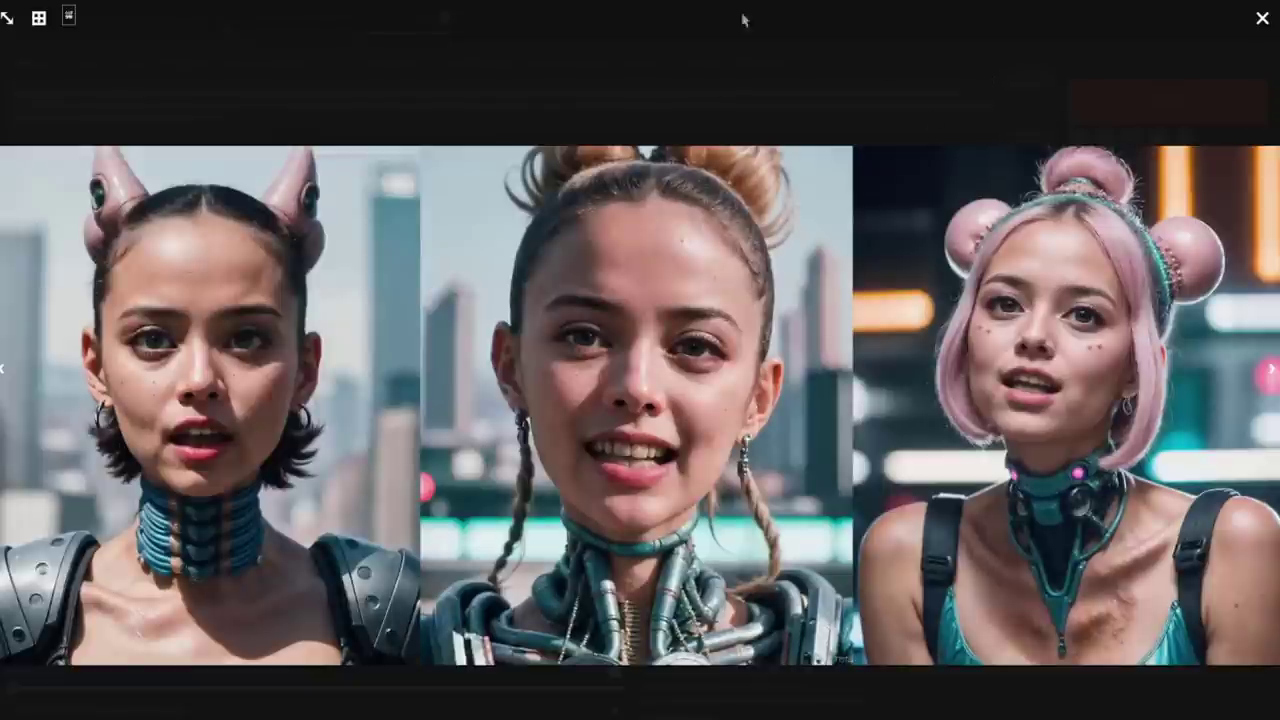
Compare the enlarged cyberpunk portrait grid with the neighbouring food portrait grid, and close the image viewer
{"action": "key", "text": "Right"}
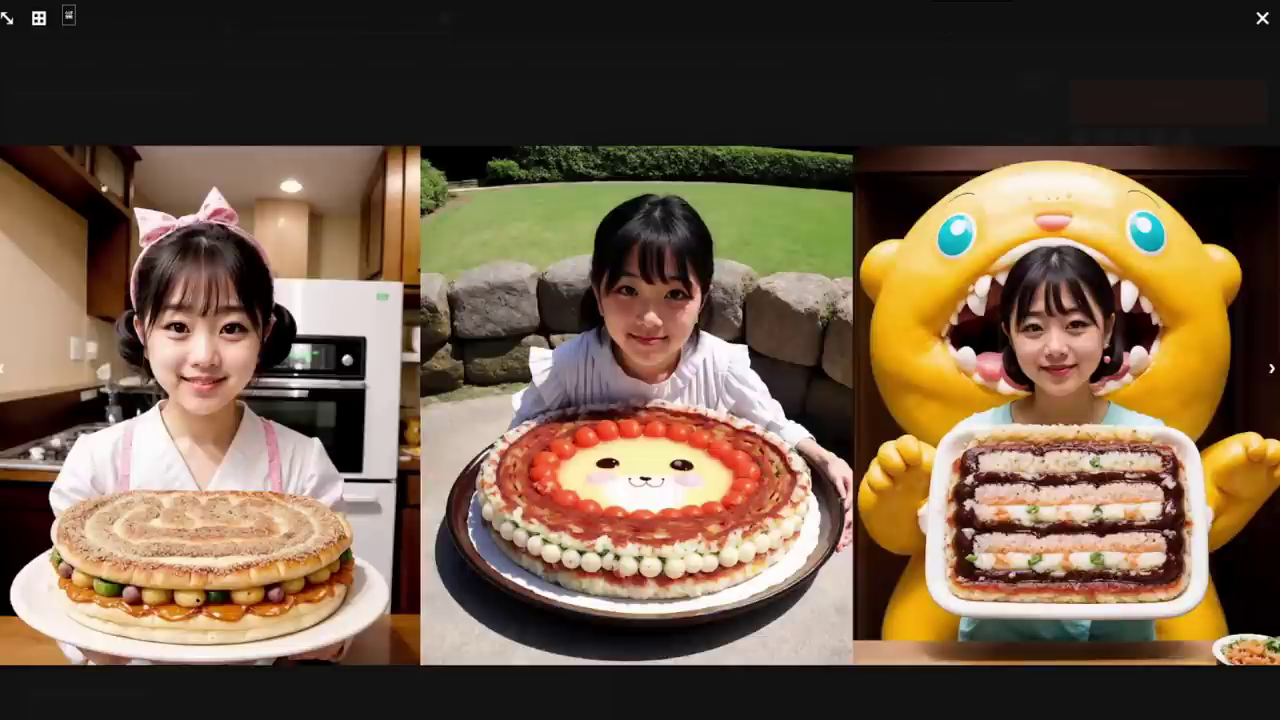
{"action": "key", "text": "Left"}
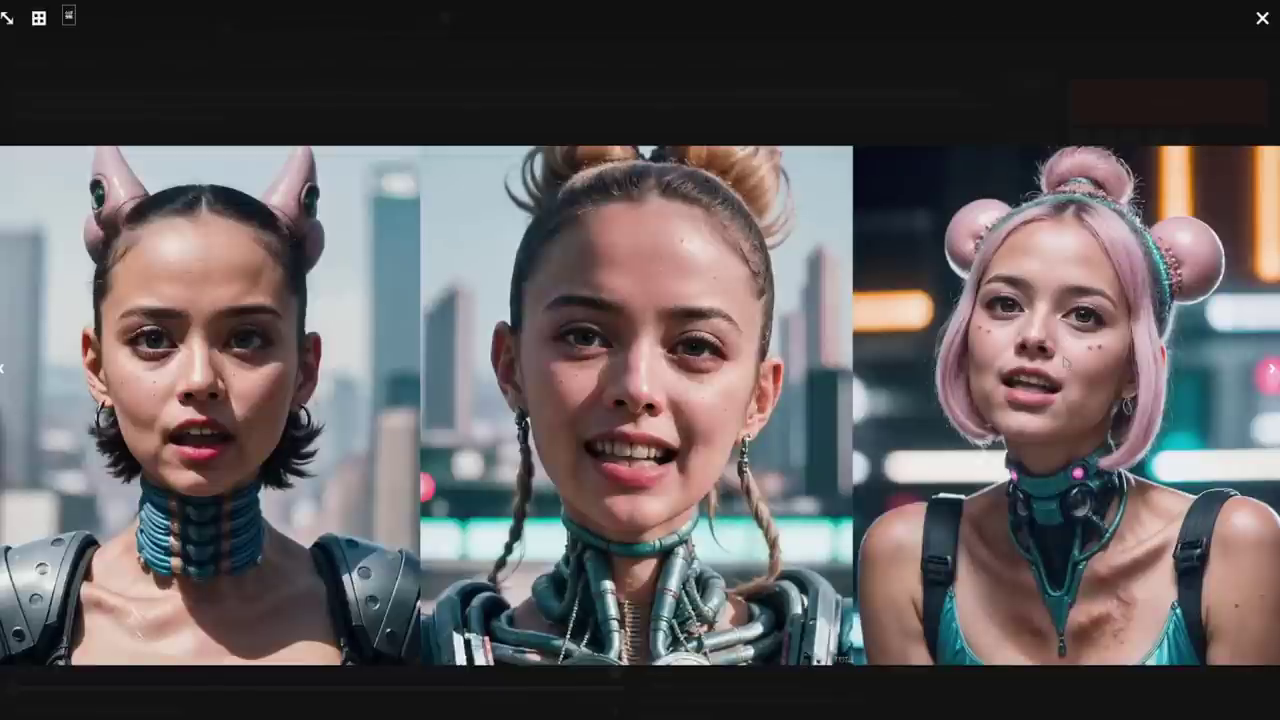
{"action": "left_click", "coordinate": [1262, 20]}
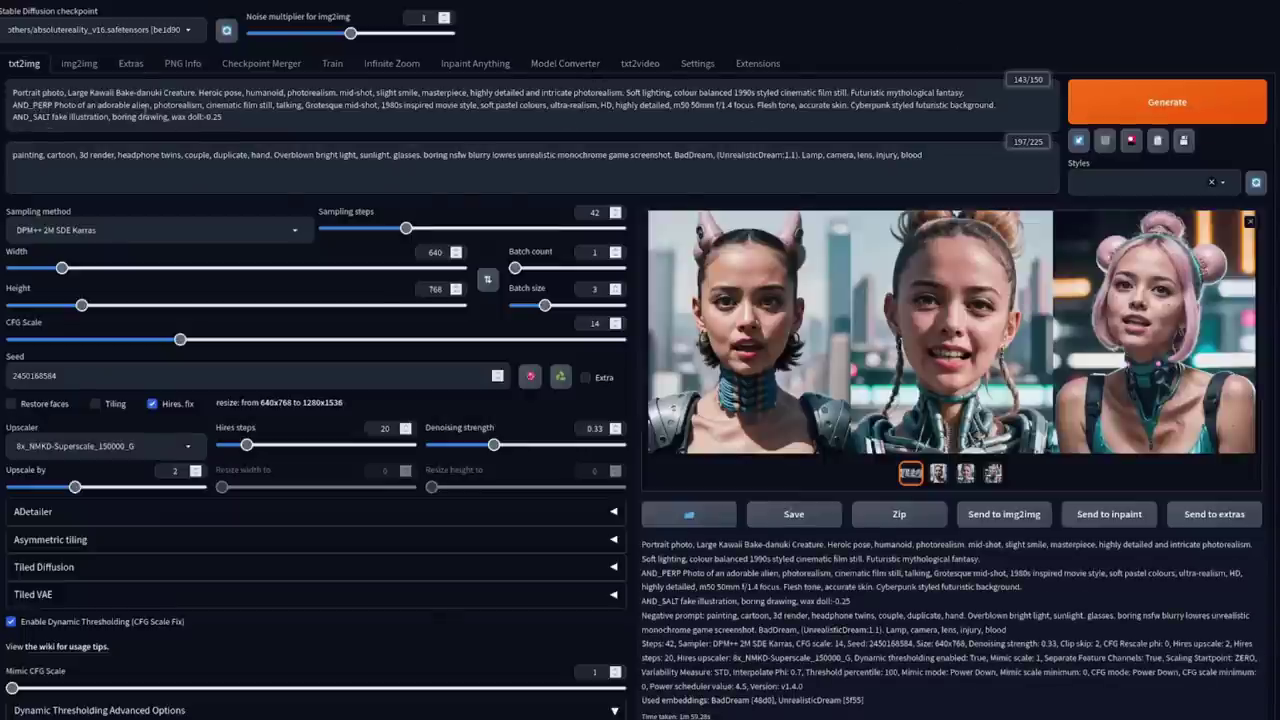
Inspect the ADetailer section, collapse it, and review the Hires. fix and Dynamic Thresholding settings in txt2img
{"action": "left_click", "coordinate": [264, 121]}
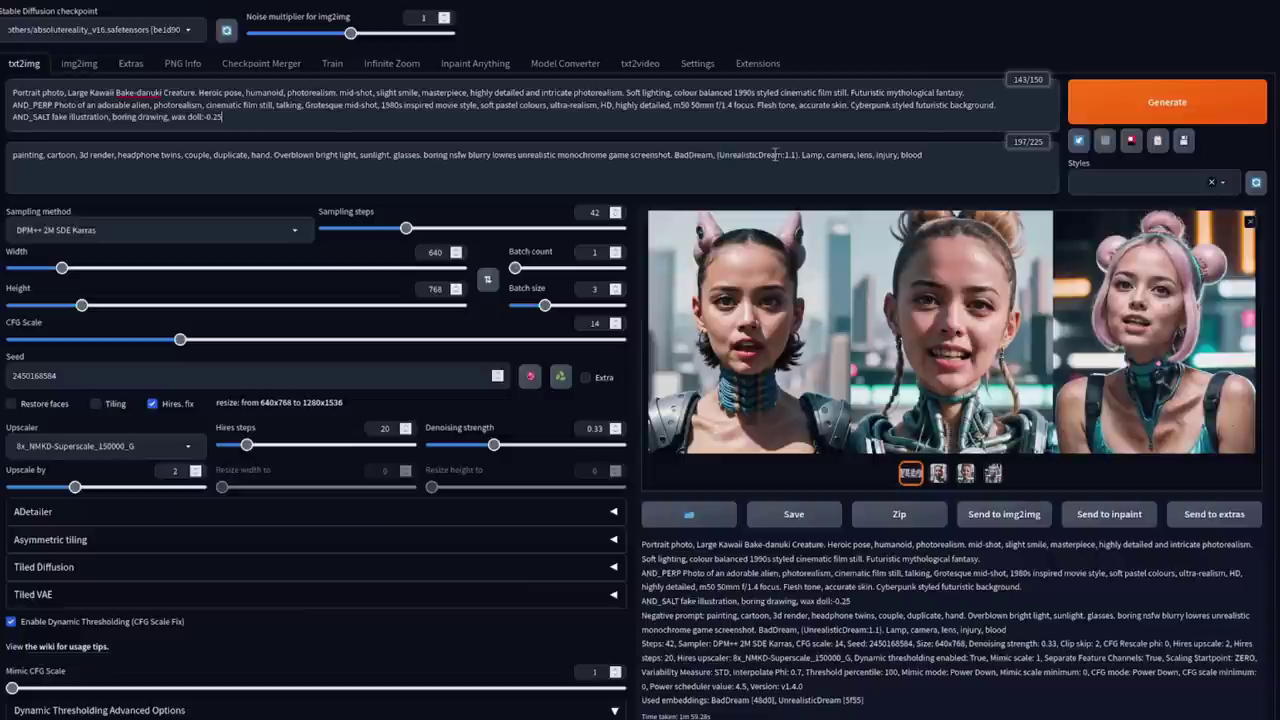
{"action": "left_click", "coordinate": [400, 513]}
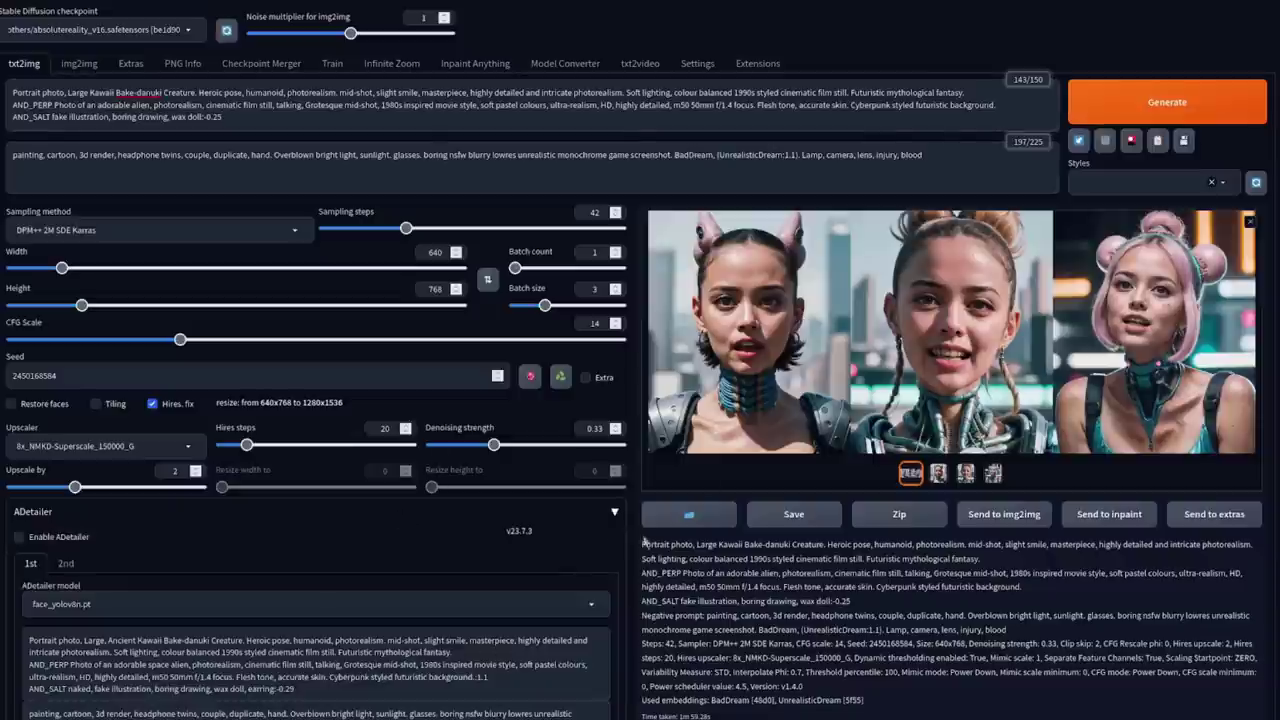
{"action": "left_click", "coordinate": [612, 514]}
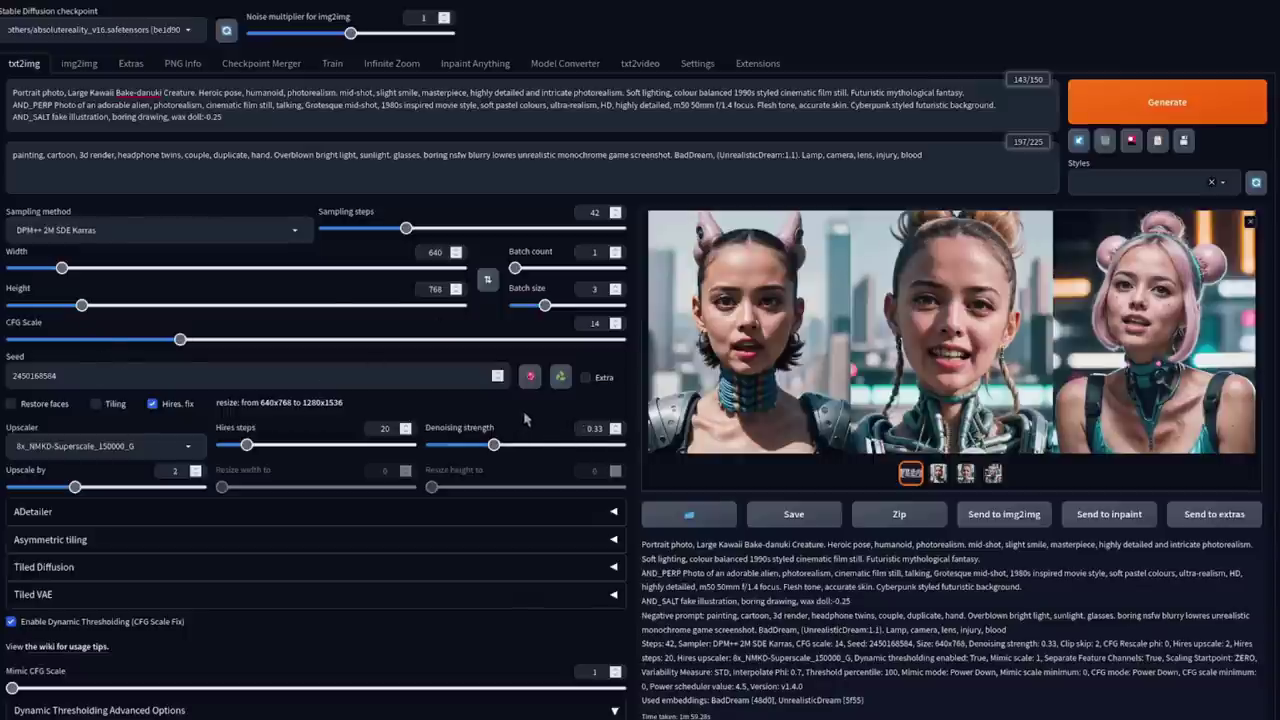
{"action": "scroll", "coordinate": [531, 414], "scroll_direction": "down", "scroll_amount": 3}
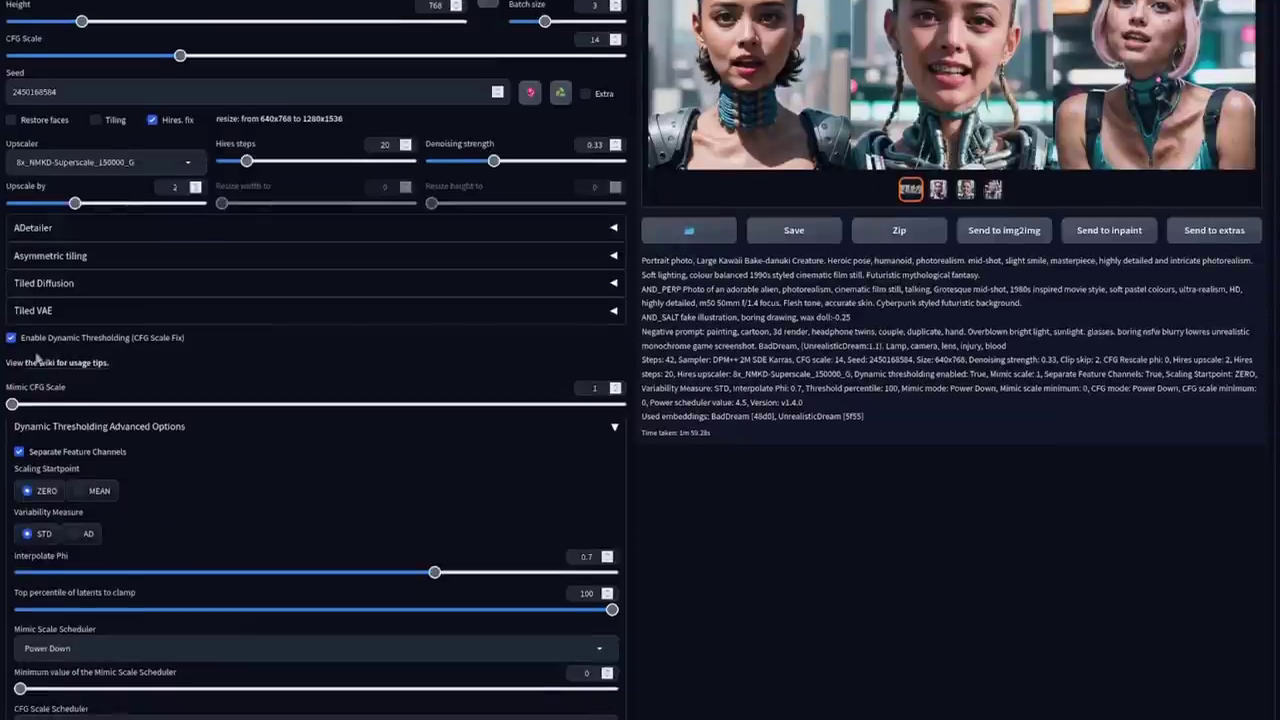
{"action": "scroll", "coordinate": [286, 400], "scroll_direction": "down", "scroll_amount": 2}
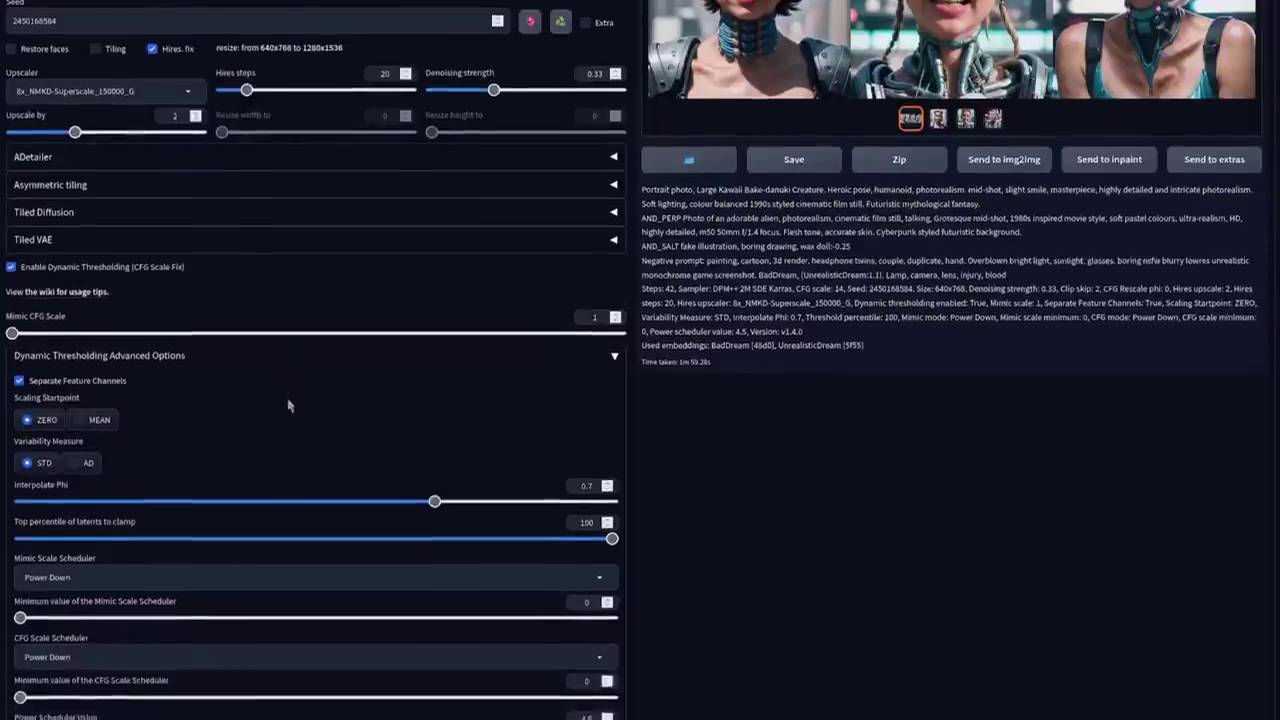
{"action": "scroll", "coordinate": [512, 680], "scroll_direction": "up", "scroll_amount": 5}
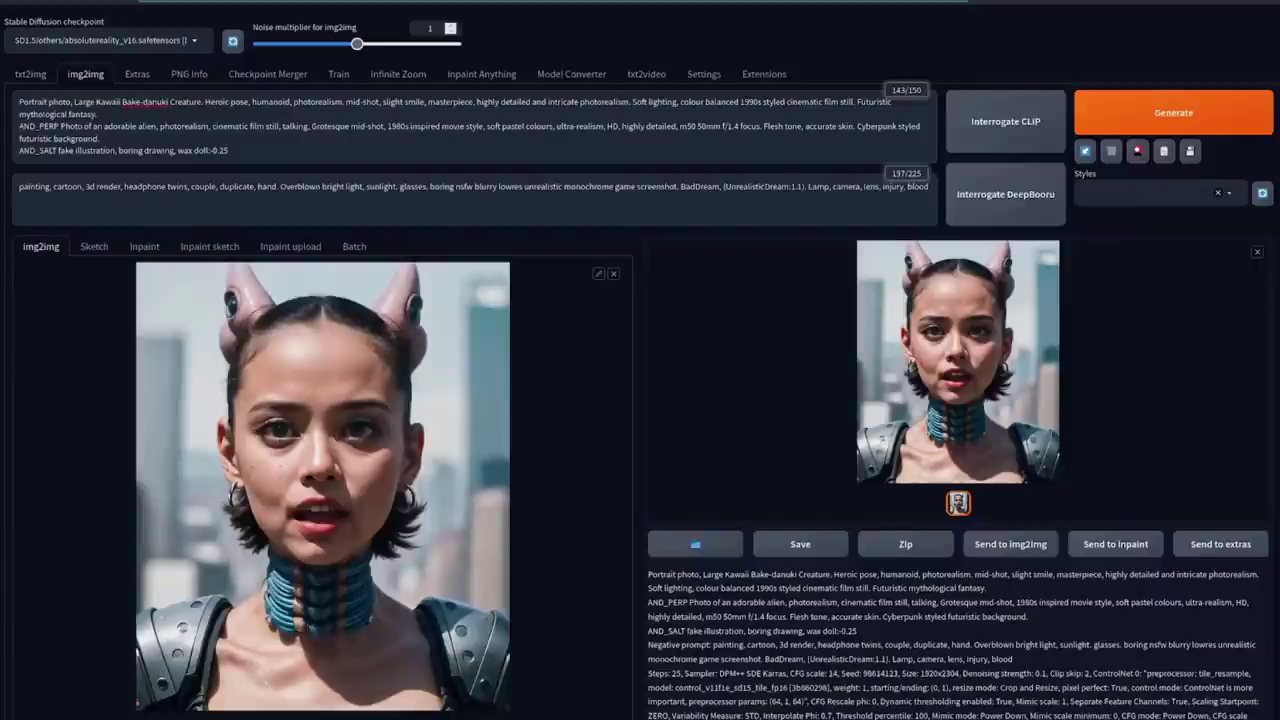
Examine the img2img upscale setup: sampler, resize scale, CFG and denoising, Dynamic Thresholding options and the ControlNet Tile unit
{"action": "scroll", "coordinate": [389, 353], "scroll_direction": "down", "scroll_amount": 5}
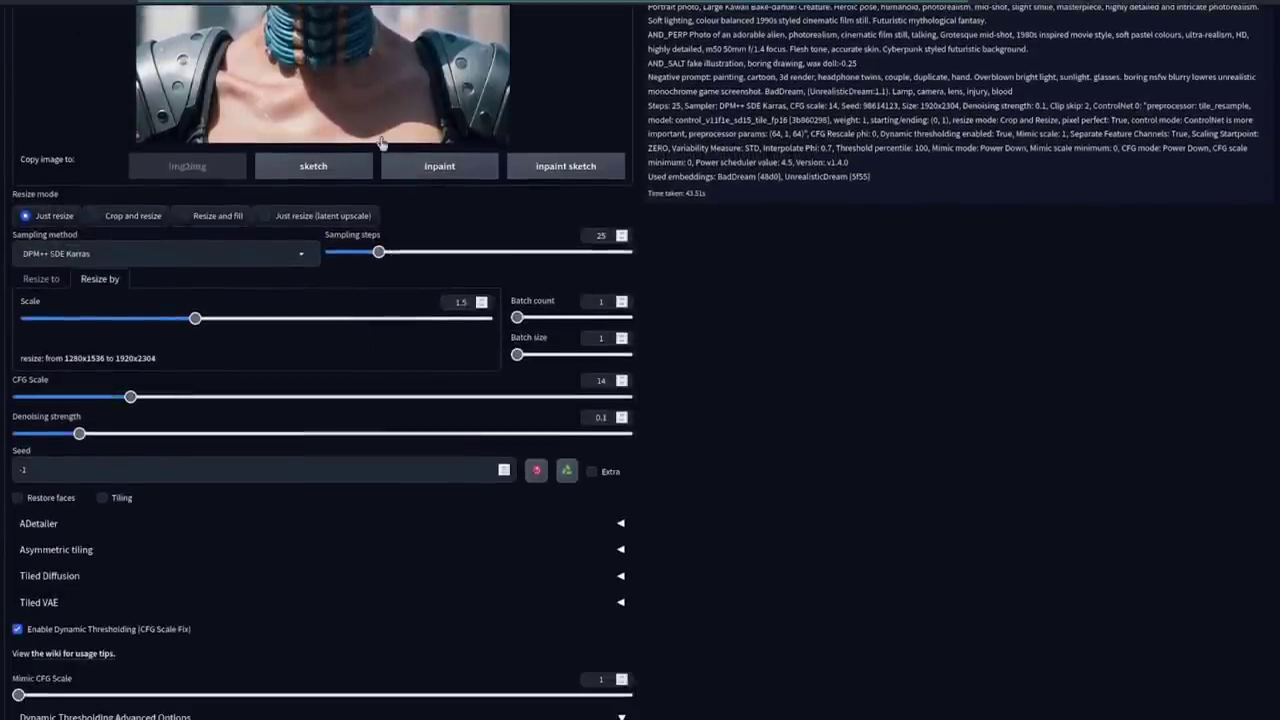
{"action": "scroll", "coordinate": [374, 437], "scroll_direction": "down", "scroll_amount": 1}
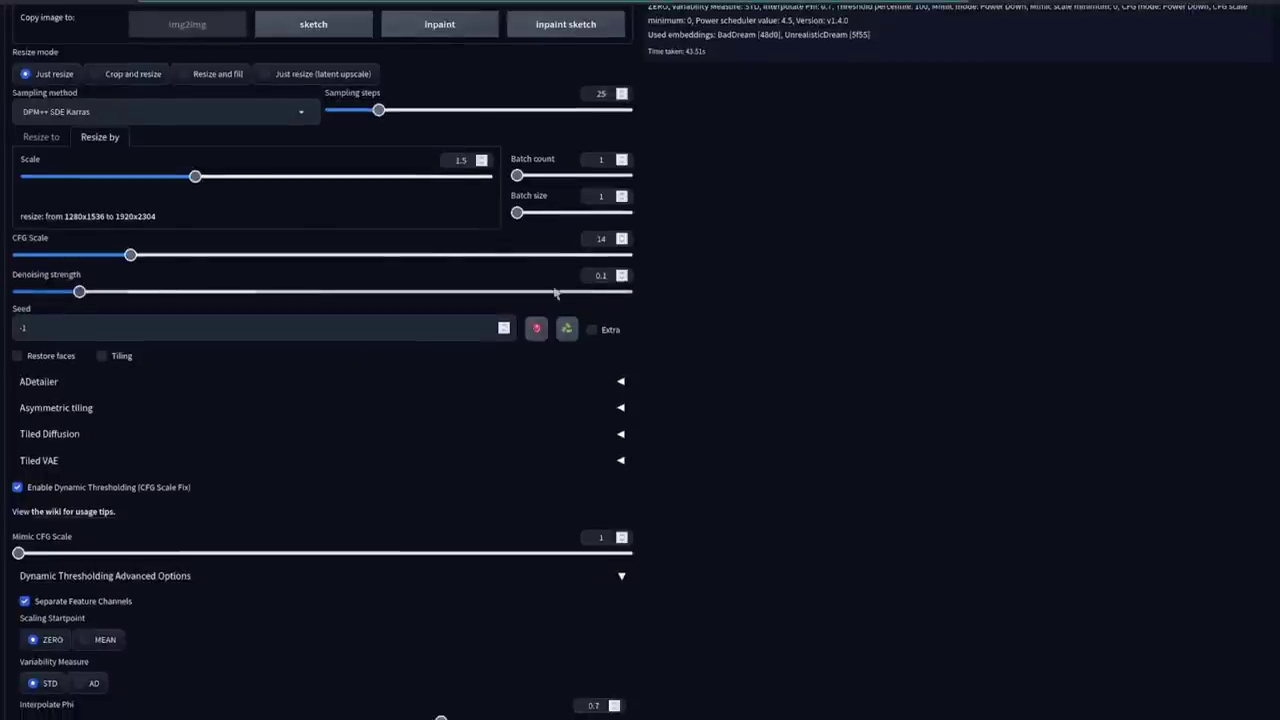
{"action": "scroll", "coordinate": [434, 223], "scroll_direction": "down", "scroll_amount": 5}
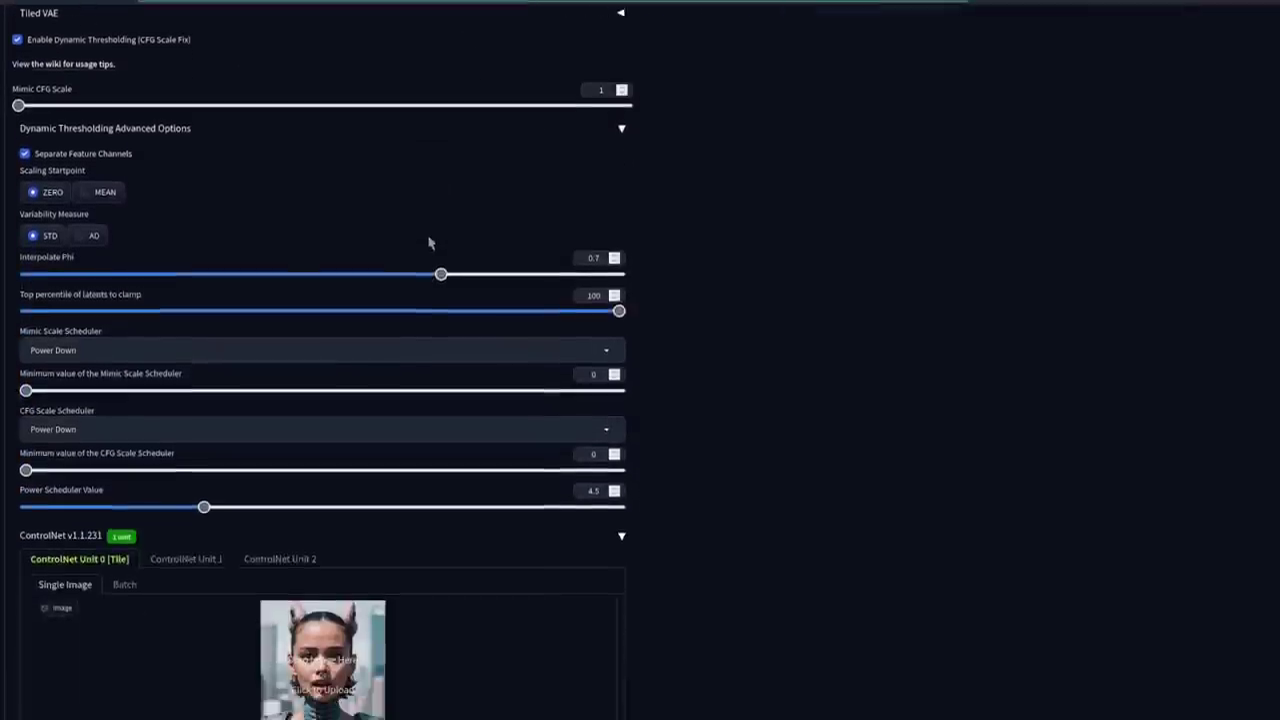
{"action": "scroll", "coordinate": [423, 237], "scroll_direction": "down", "scroll_amount": 4}
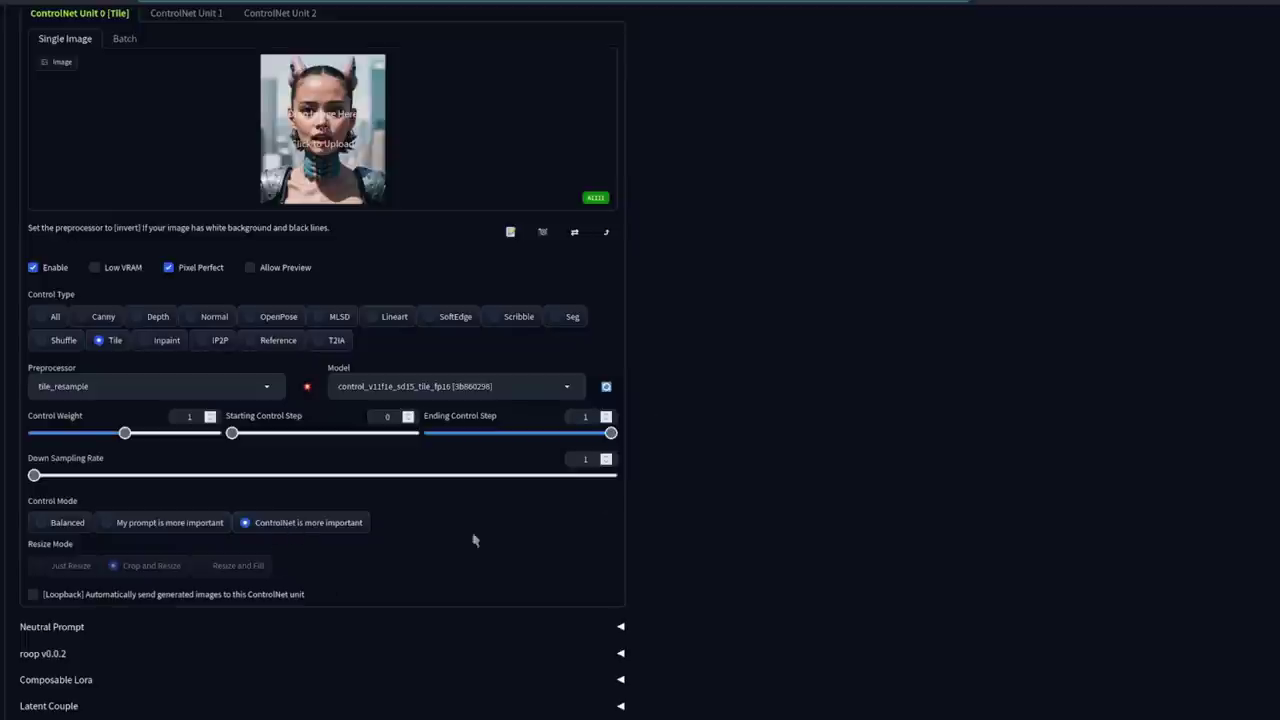
{"action": "scroll", "coordinate": [894, 600], "scroll_direction": "up", "scroll_amount": 8}
{"action": "scroll", "coordinate": [860, 690], "scroll_direction": "up", "scroll_amount": 5}
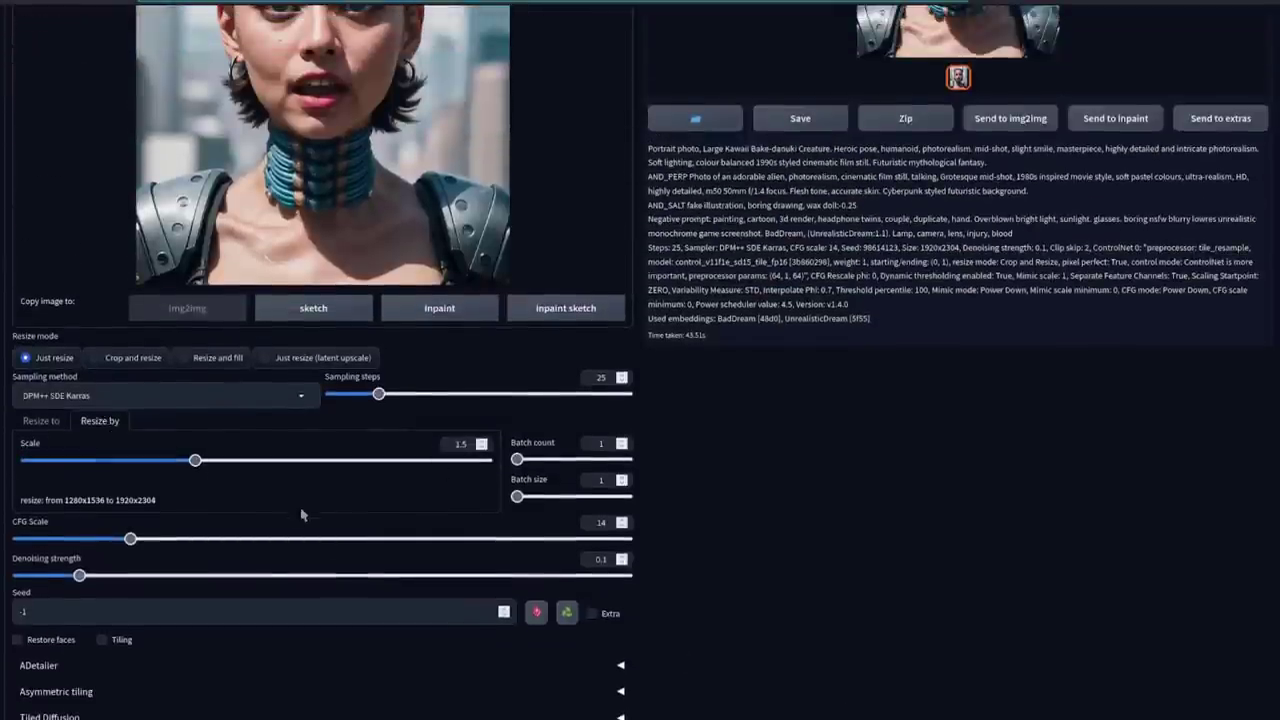
{"action": "scroll", "coordinate": [460, 460], "scroll_direction": "up", "scroll_amount": 2}
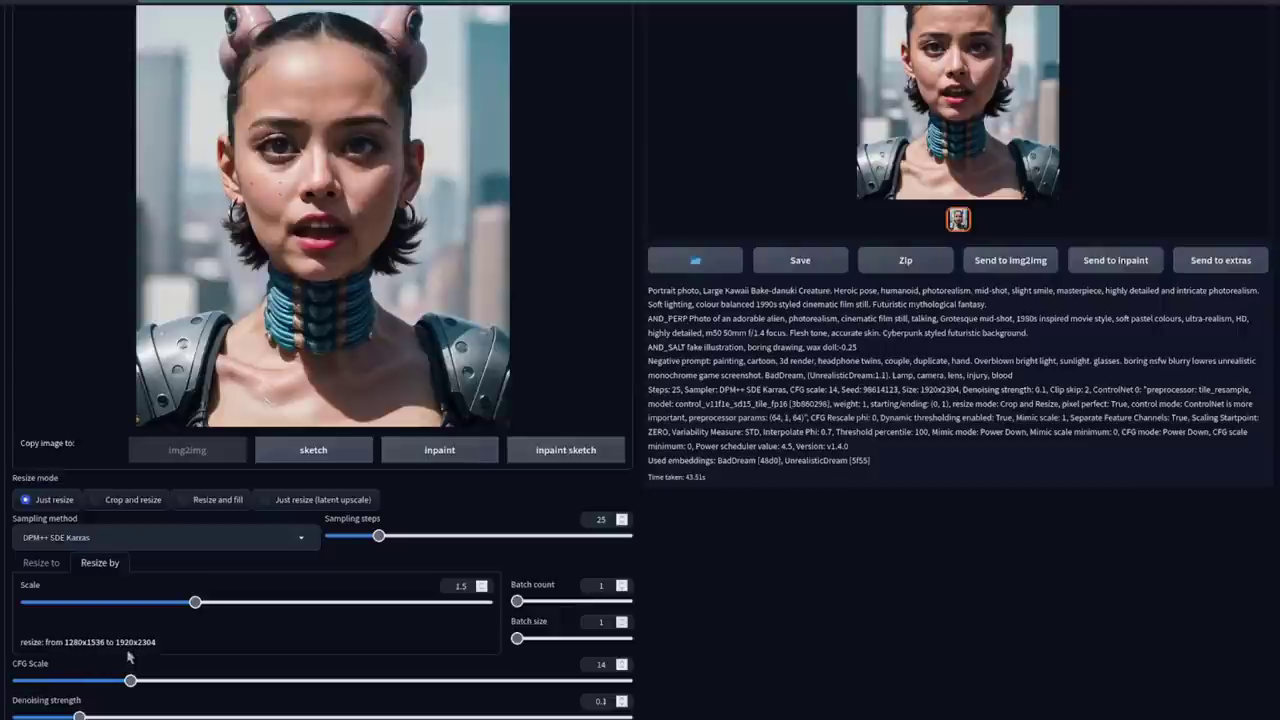
{"action": "scroll", "coordinate": [960, 580], "scroll_direction": "up", "scroll_amount": 3}
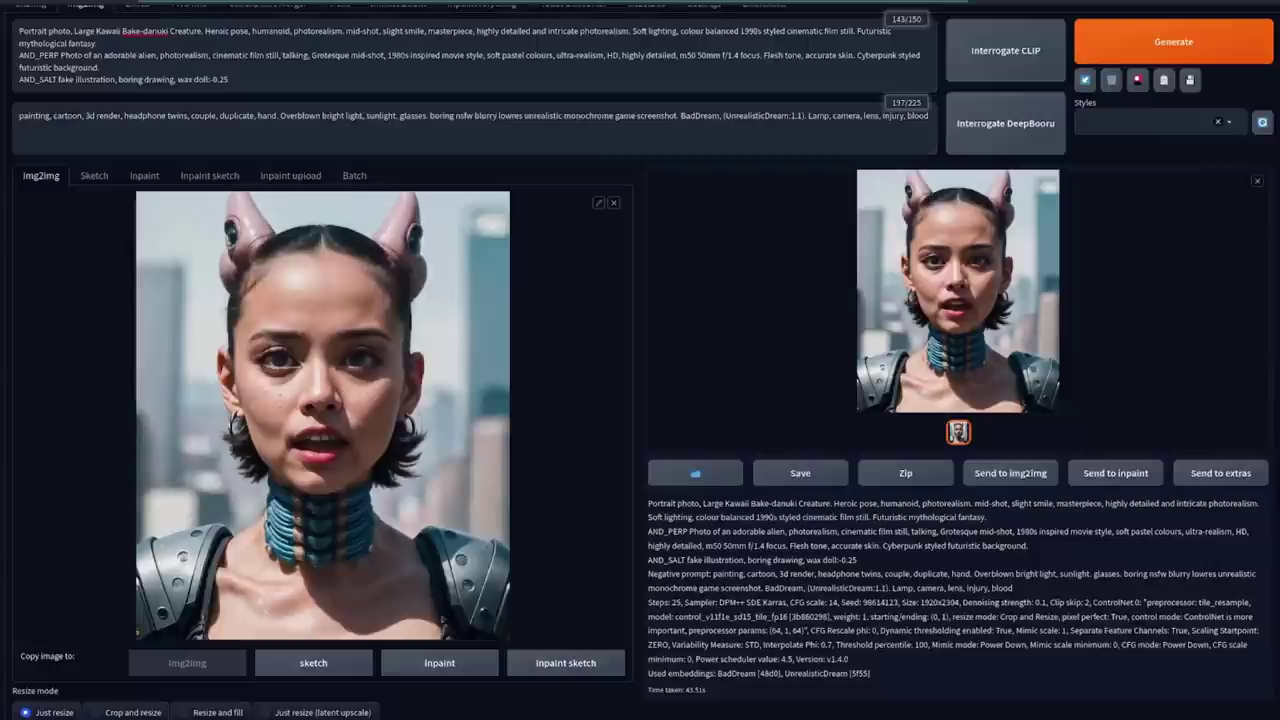